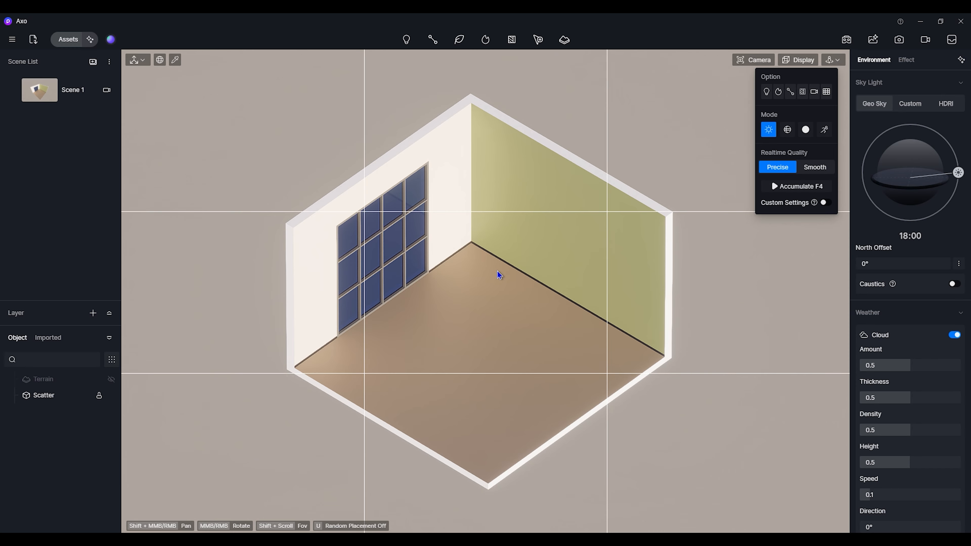
Step: Turn off the grid overlay in the viewport and update Scene 1 with the recentred room view
{"action": "middle_click_drag", "start_coordinate": [497, 271], "coordinate": [513, 290], "text": "shift"}
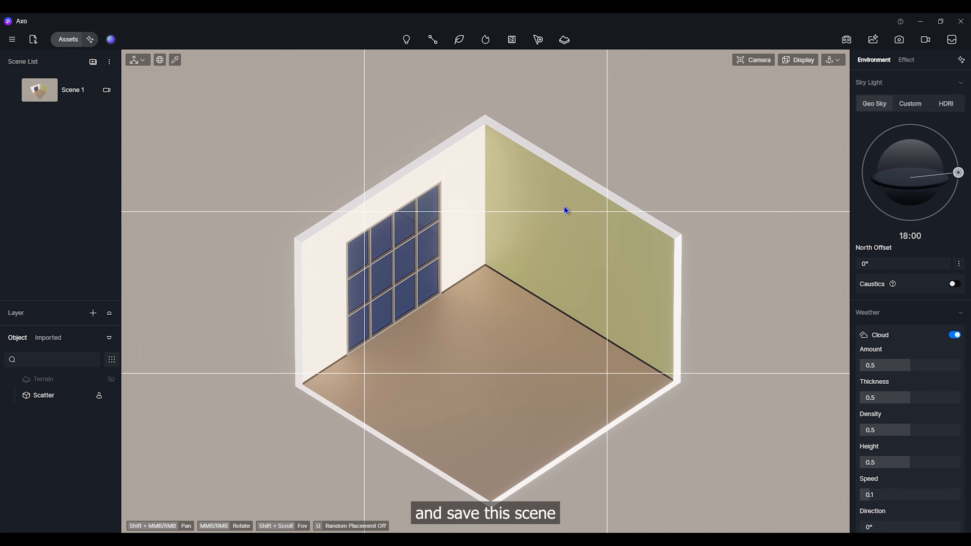
{"action": "left_click", "coordinate": [802, 60]}
{"action": "left_click", "coordinate": [826, 92]}
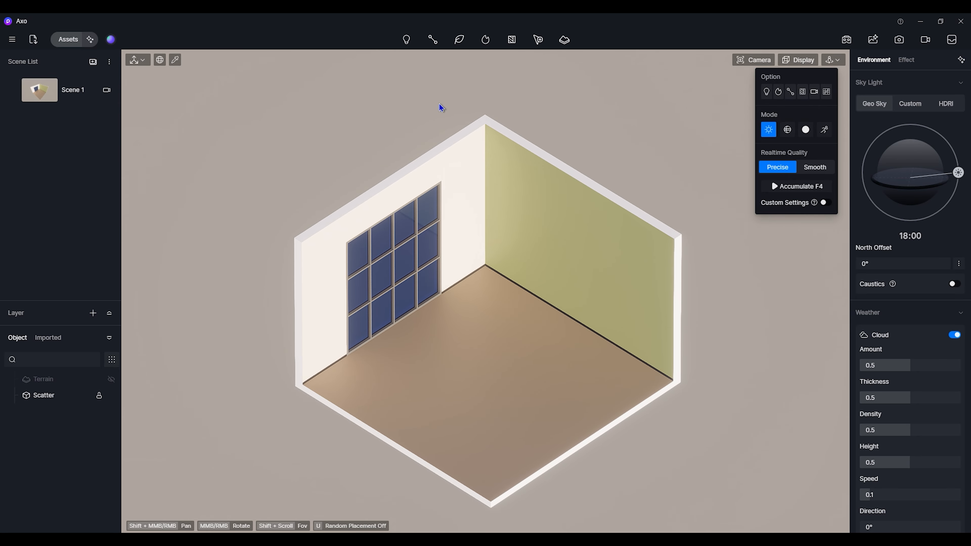
{"action": "left_click", "coordinate": [14, 91]}
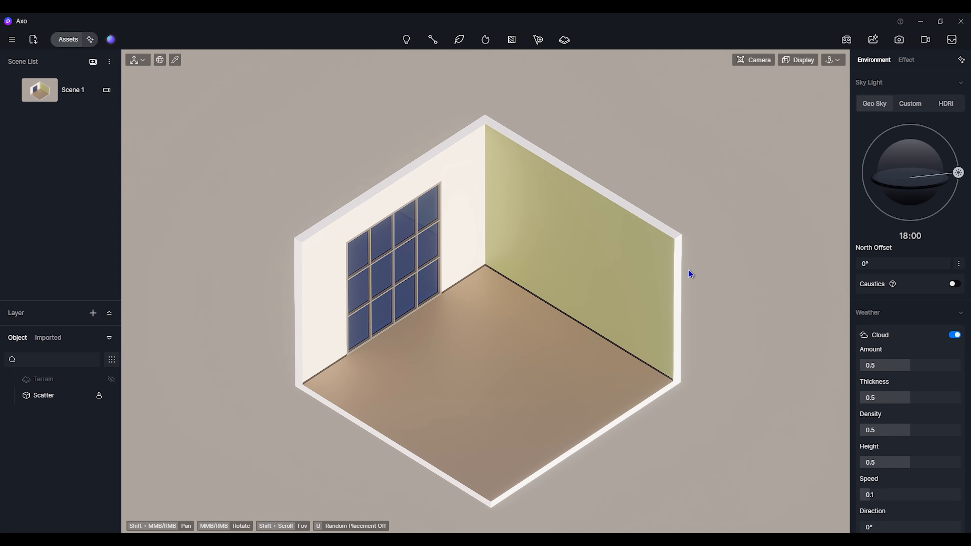
Step: Switch the sky light to HDRI and choose the default Cloudy sky
{"action": "left_click", "coordinate": [939, 109]}
{"action": "left_click", "coordinate": [933, 142]}
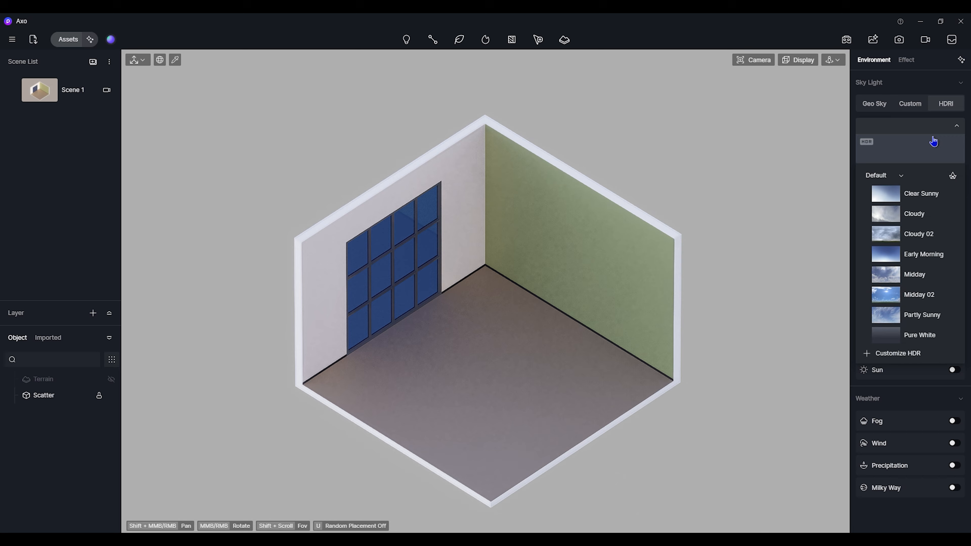
{"action": "left_click", "coordinate": [891, 214]}
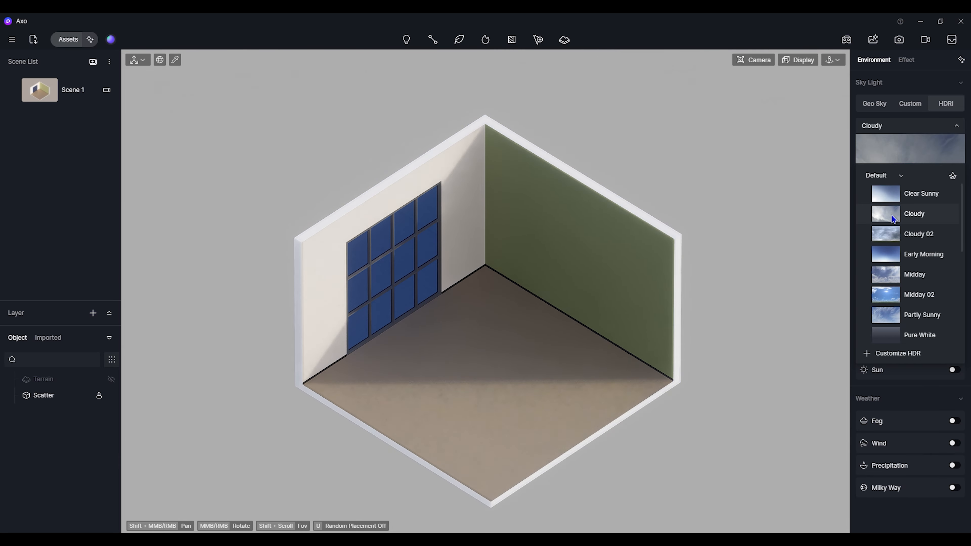
{"action": "left_click", "coordinate": [897, 390]}
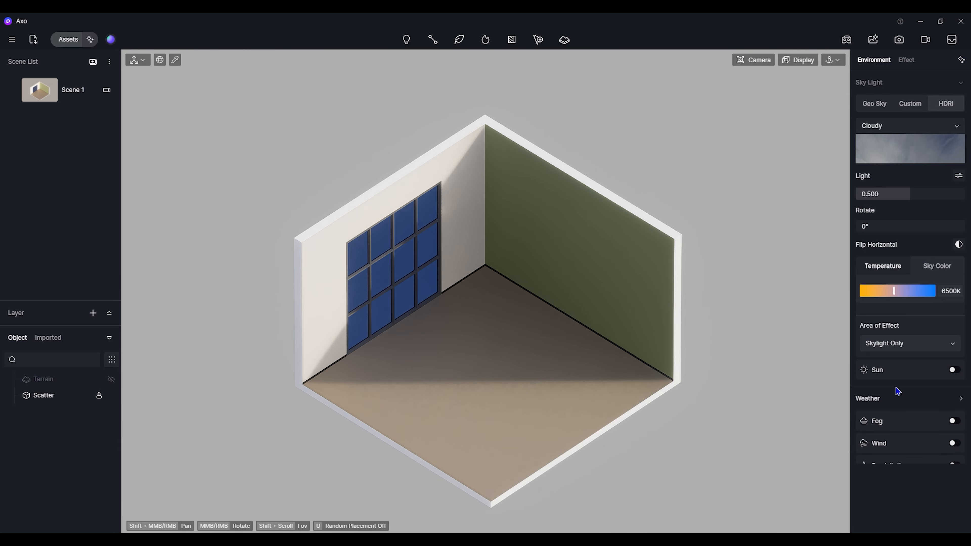
Step: Set the HDRI background light to 1.000 and its rotation to 268.3°, and update Scene 1 with this lighting
{"action": "left_click", "coordinate": [958, 175]}
{"action": "left_click_drag", "start_coordinate": [891, 243], "coordinate": [952, 248]}
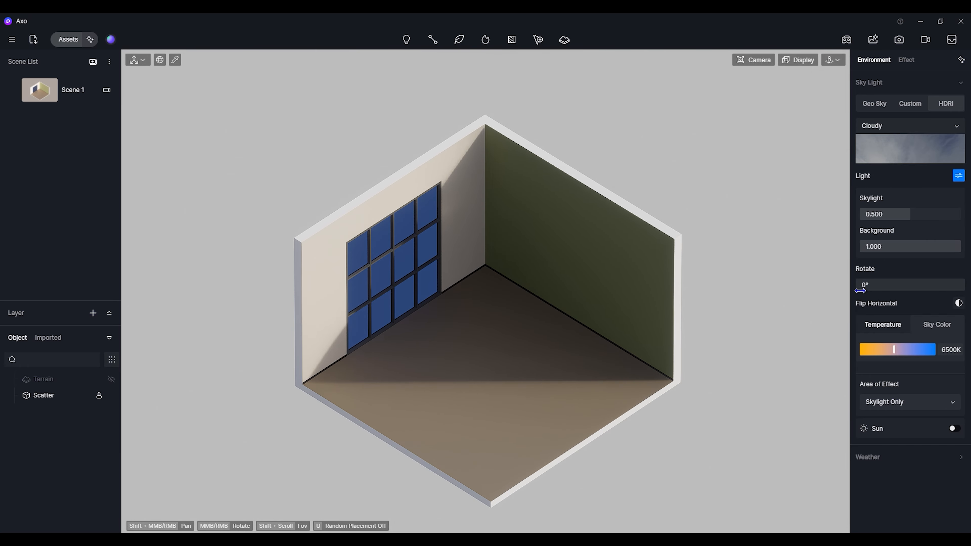
{"action": "left_click_drag", "start_coordinate": [920, 284], "coordinate": [948, 283]}
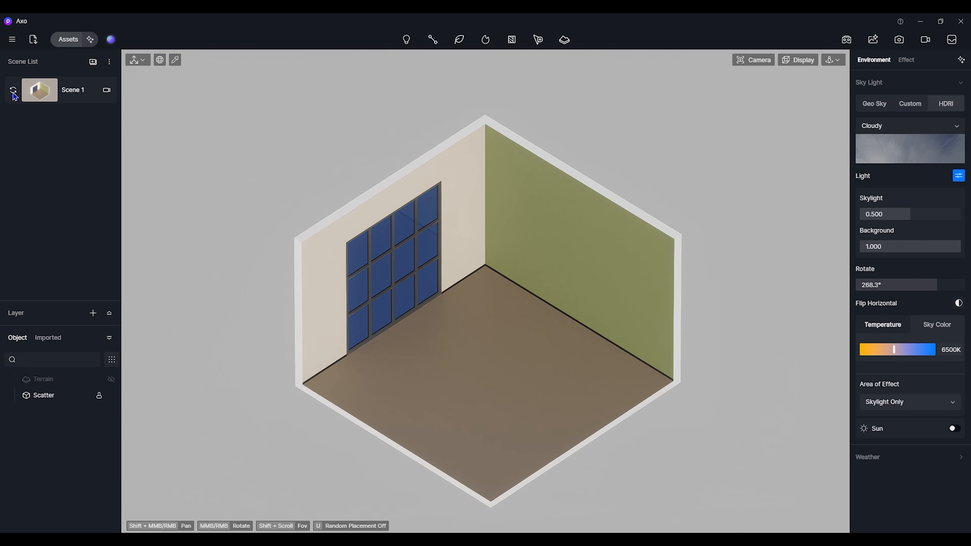
{"action": "left_click", "coordinate": [13, 92]}
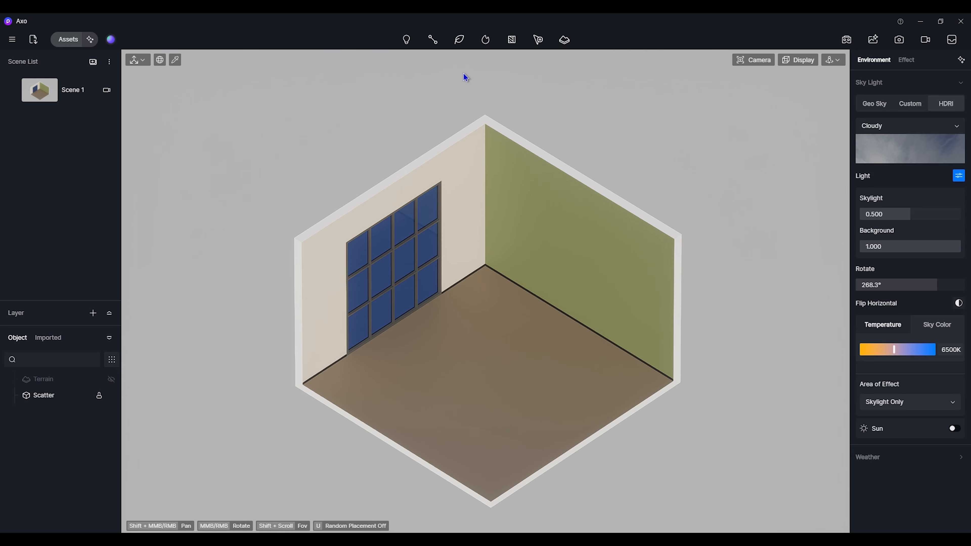
Step: Apply the Normal Glass material from the online Glass materials to the window panes
{"action": "left_click", "coordinate": [68, 39]}
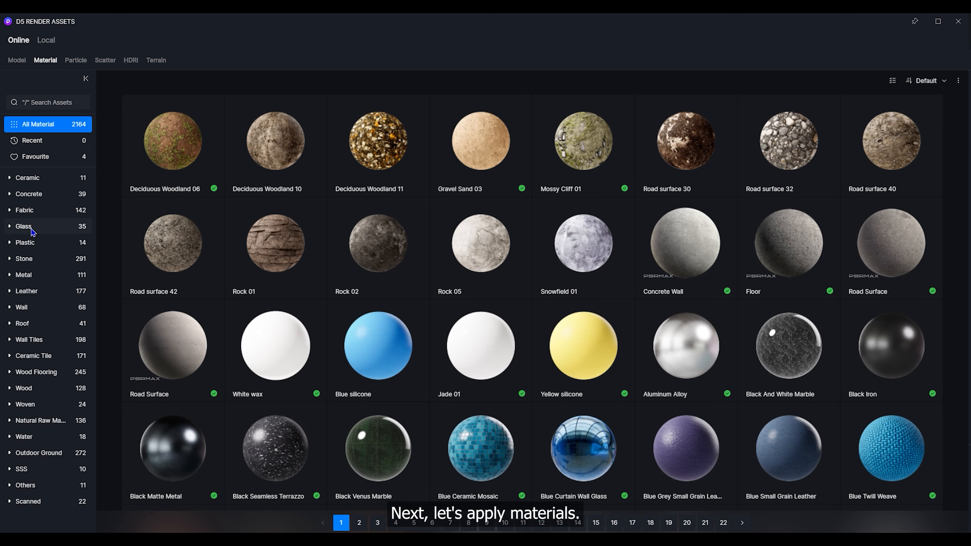
{"action": "left_click", "coordinate": [23, 225]}
{"action": "left_click", "coordinate": [497, 243]}
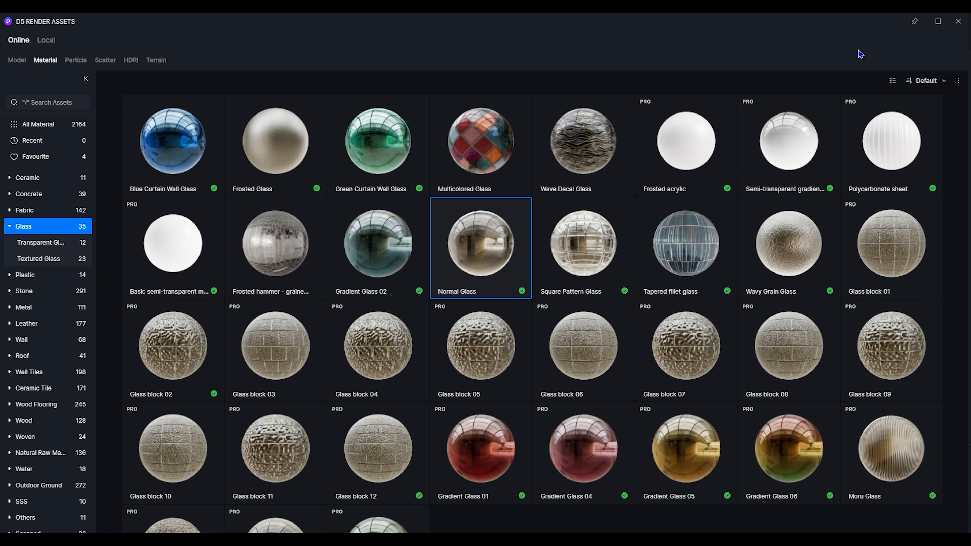
{"action": "left_click", "coordinate": [960, 25]}
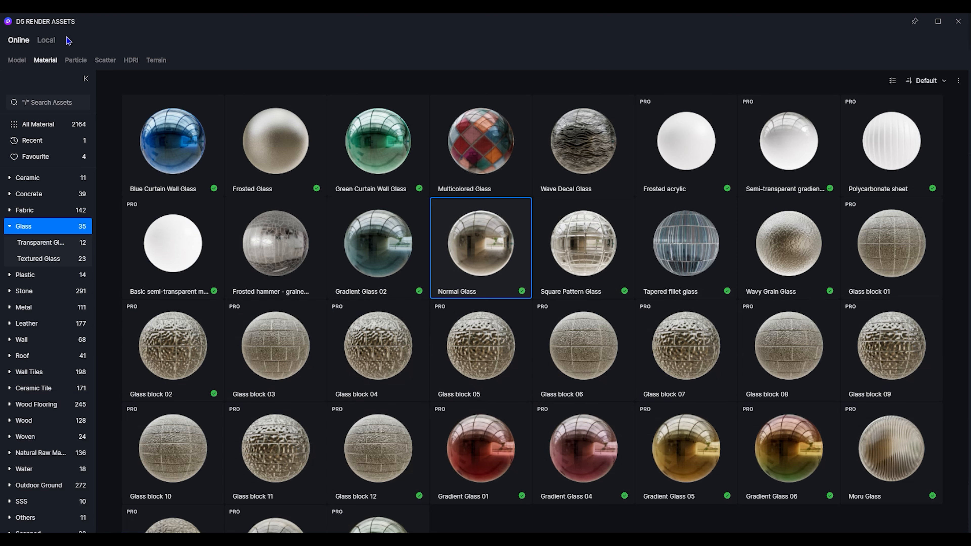
Step: Apply the Black Matte Metal material from the Metal category to the window frame
{"action": "left_click", "coordinate": [69, 39]}
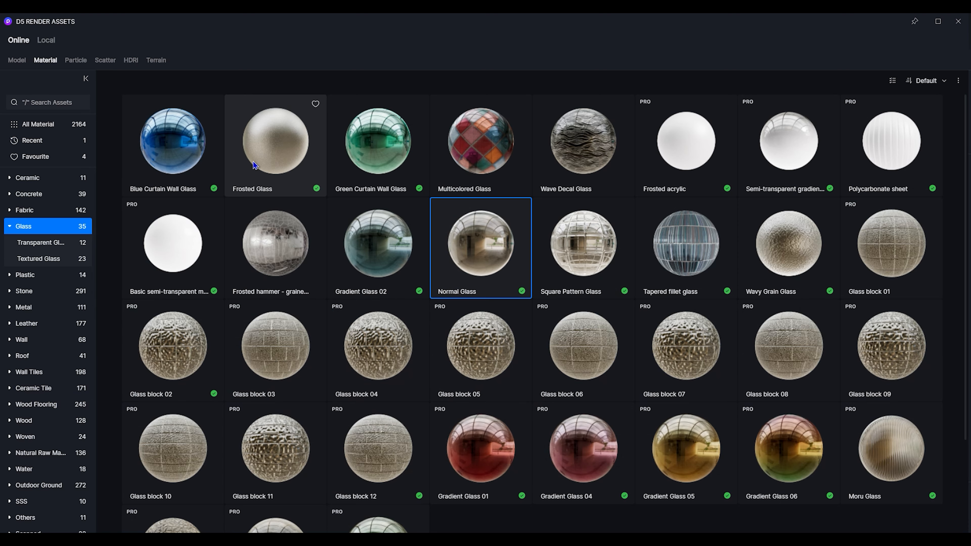
{"action": "left_click", "coordinate": [42, 307]}
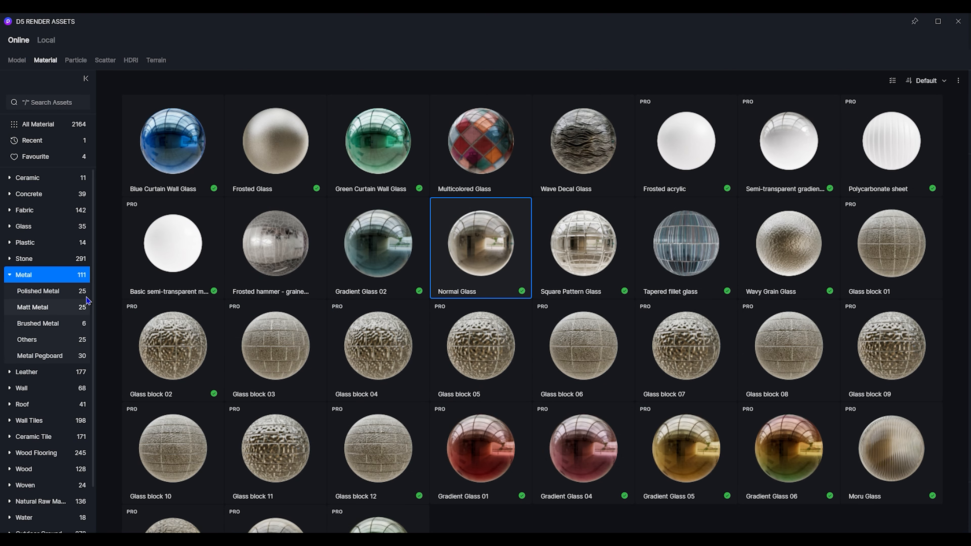
{"action": "left_click", "coordinate": [396, 165]}
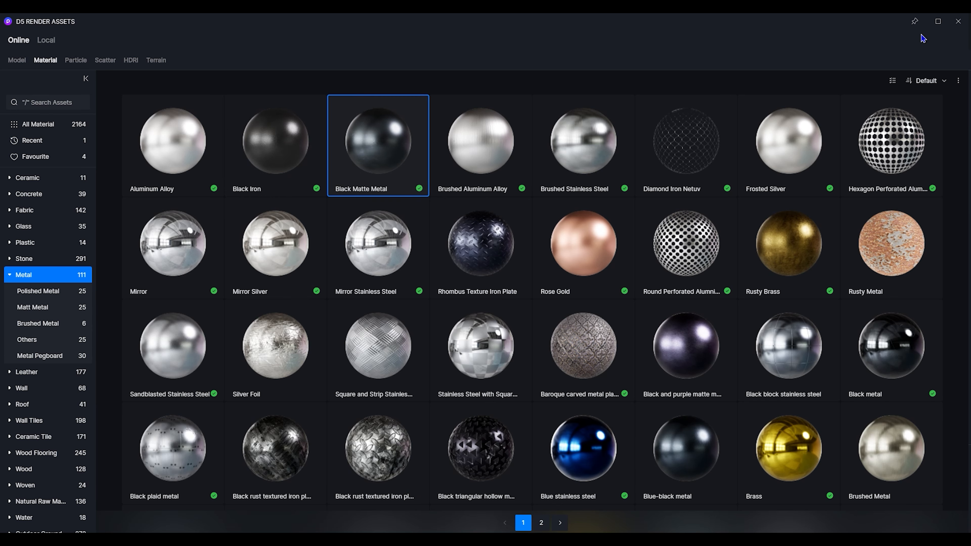
{"action": "left_click", "coordinate": [959, 23]}
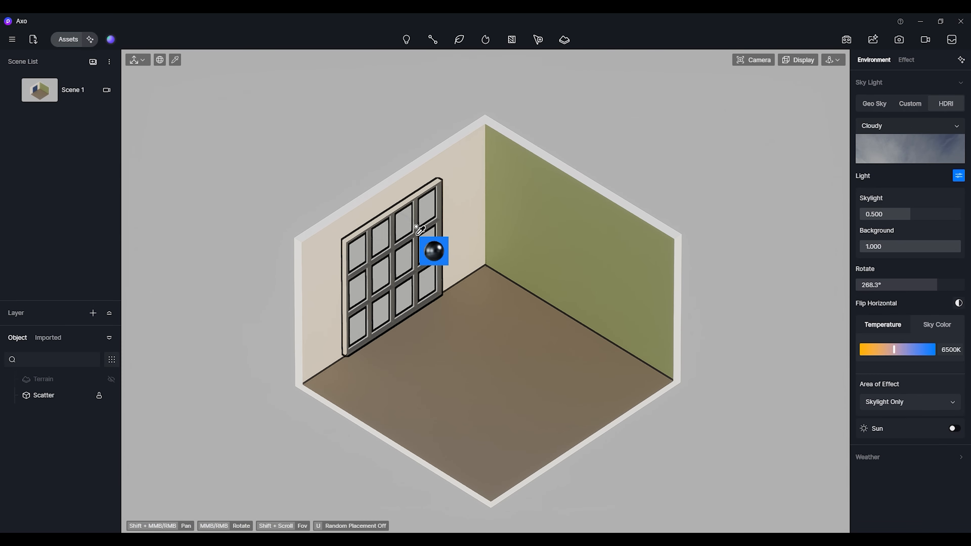
{"action": "left_click", "coordinate": [437, 227]}
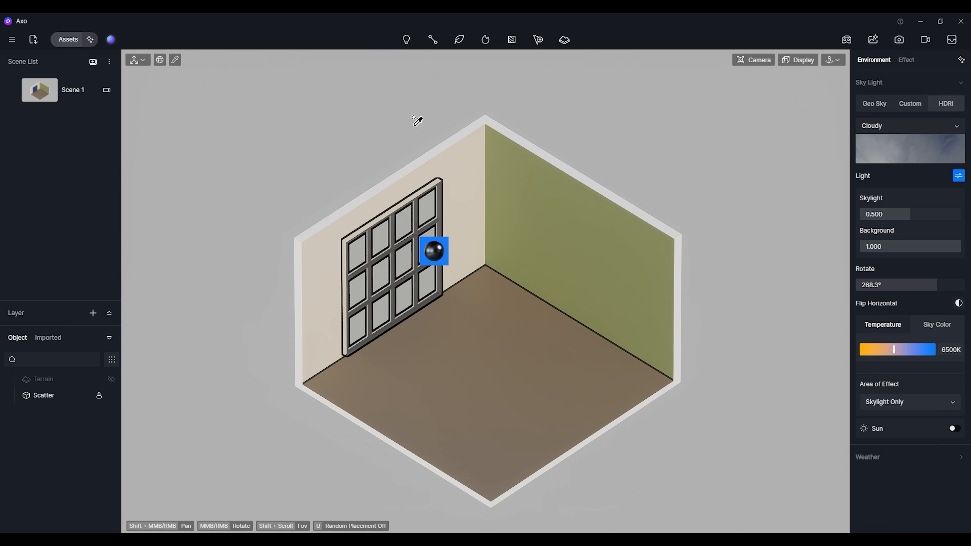
Step: Apply the Light Brickwork Solid Wood Floor2 material from the Wood Flooring category to the room's floor
{"action": "left_click", "coordinate": [68, 39]}
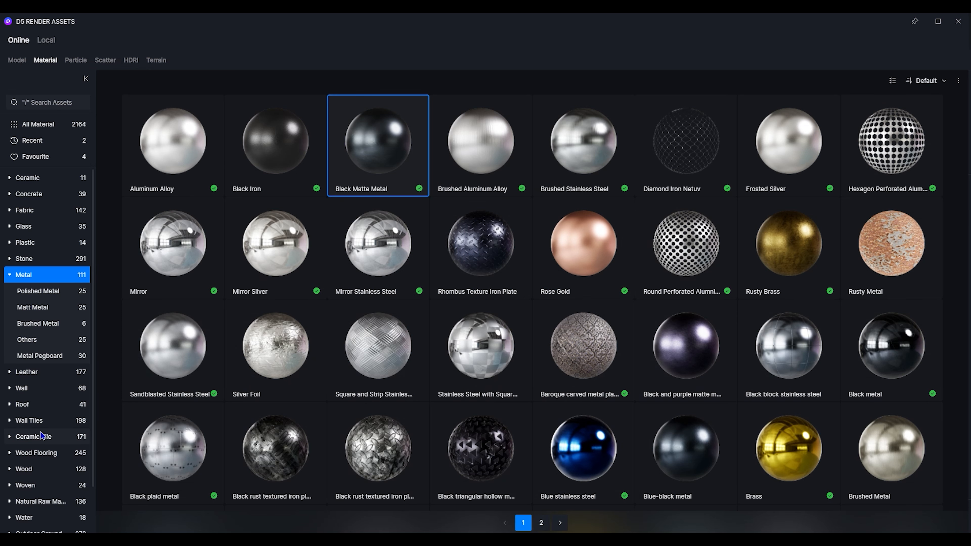
{"action": "left_click", "coordinate": [44, 454]}
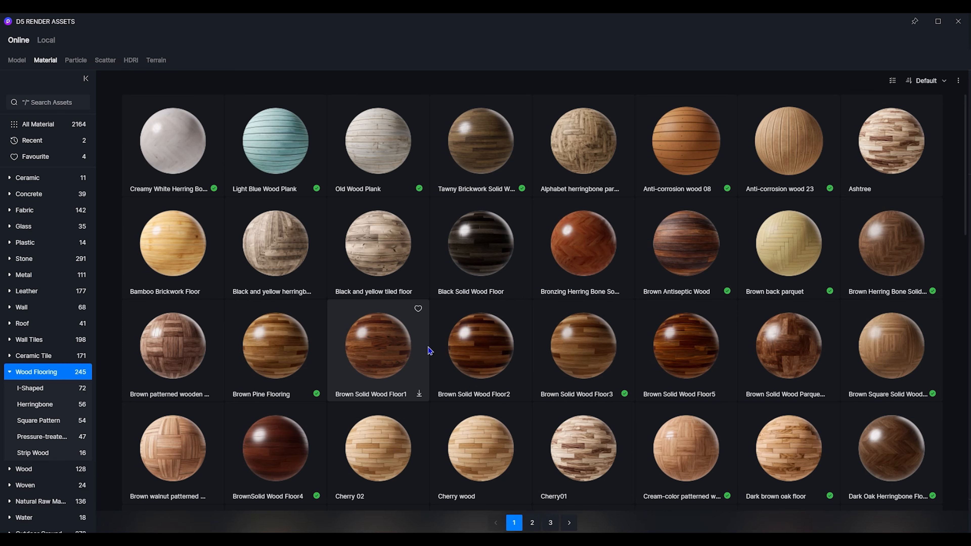
{"action": "scroll", "coordinate": [366, 398], "scroll_direction": "down", "scroll_amount": 5}
{"action": "scroll", "coordinate": [365, 397], "scroll_direction": "down", "scroll_amount": 3}
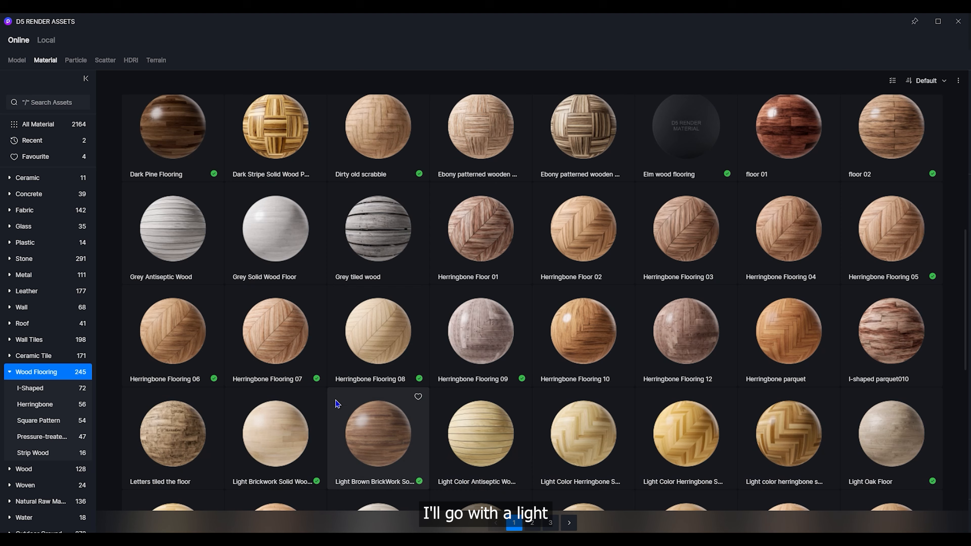
{"action": "left_click", "coordinate": [275, 432]}
{"action": "left_click", "coordinate": [964, 21]}
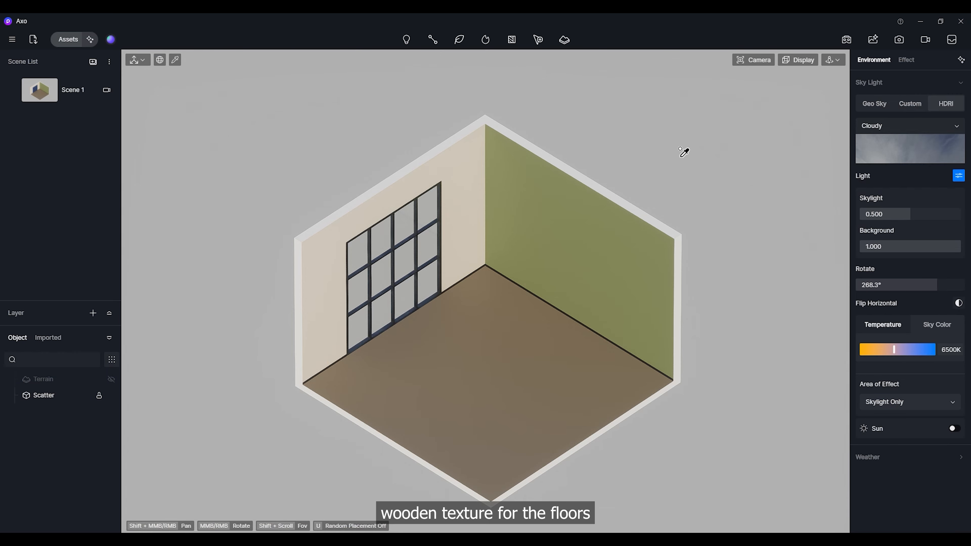
{"action": "left_click", "coordinate": [525, 334]}
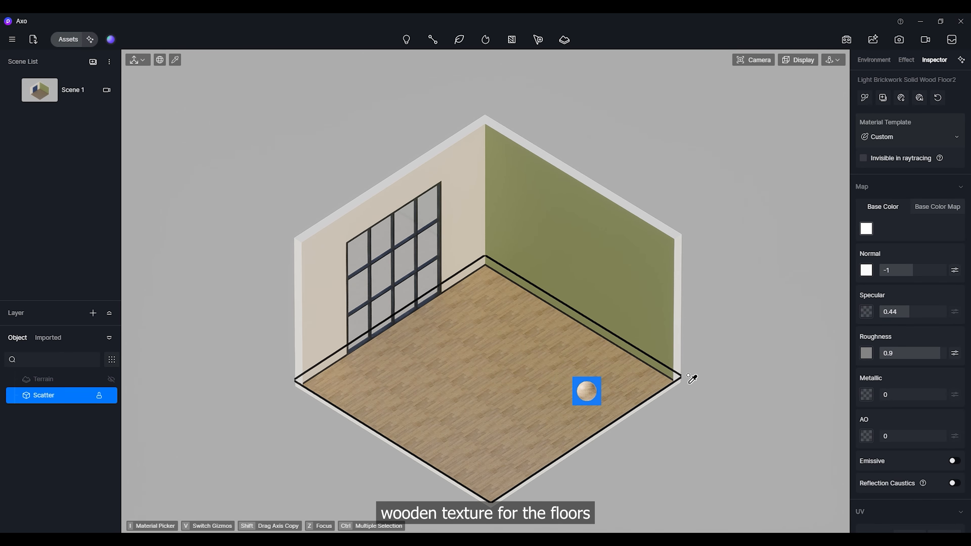
Step: Set the floor material's UV stretch to 0.6 on X and Y and its UV rotation to 360°
{"action": "scroll", "coordinate": [913, 440], "scroll_direction": "down", "scroll_amount": 2}
{"action": "left_click", "coordinate": [910, 475]}
{"action": "type", "text": "0.5"}
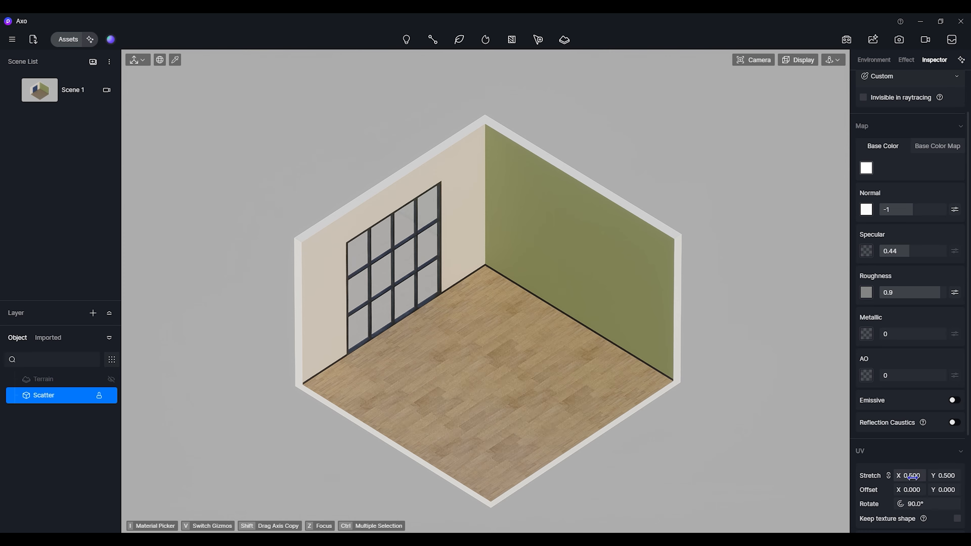
{"action": "type", "text": "6"}
{"action": "key", "text": "Return"}
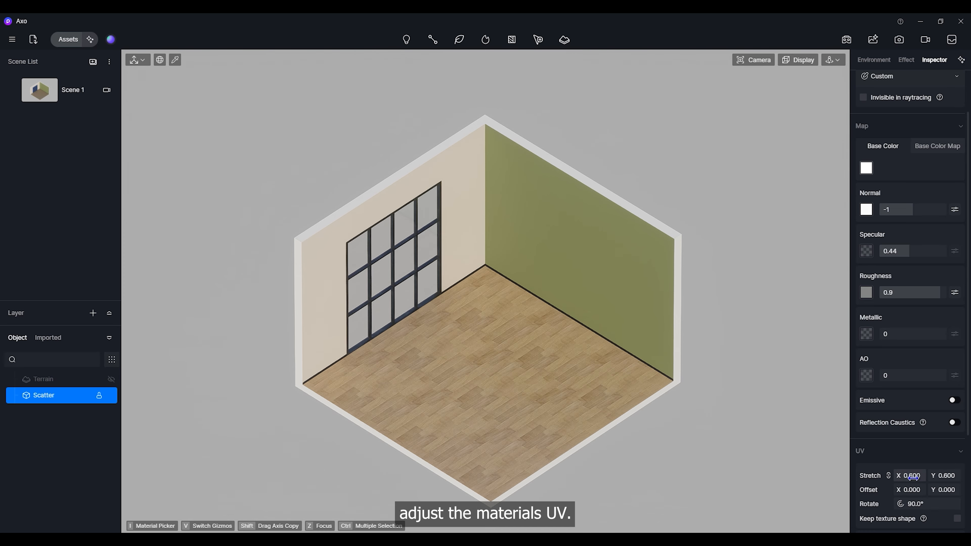
{"action": "left_click", "coordinate": [915, 504]}
{"action": "type", "text": "360"}
{"action": "key", "text": "Return"}
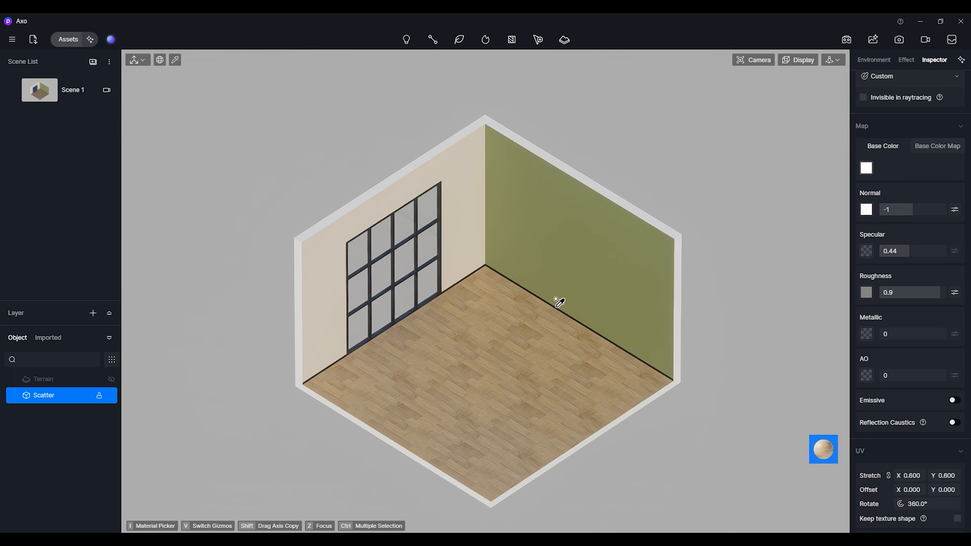
Step: Apply the Texture wallpaper01 material from the Wall category to the green wall
{"action": "left_click", "coordinate": [72, 39]}
{"action": "left_click", "coordinate": [59, 307]}
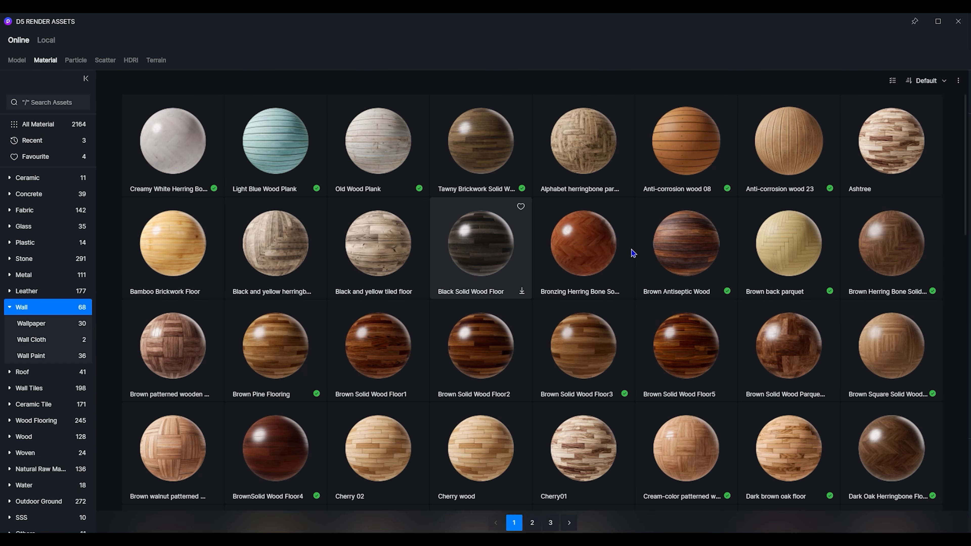
{"action": "scroll", "coordinate": [589, 372], "scroll_direction": "down", "scroll_amount": 3}
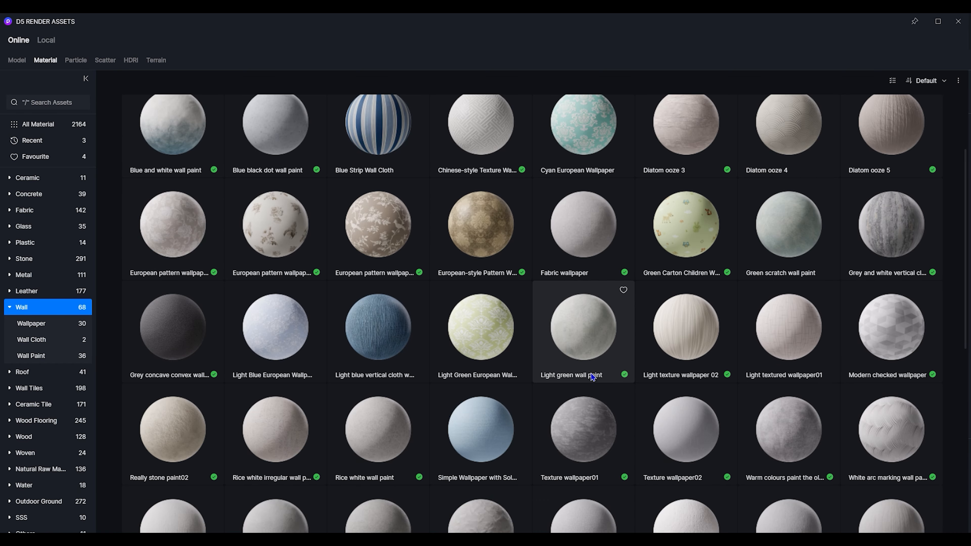
{"action": "left_click", "coordinate": [592, 432]}
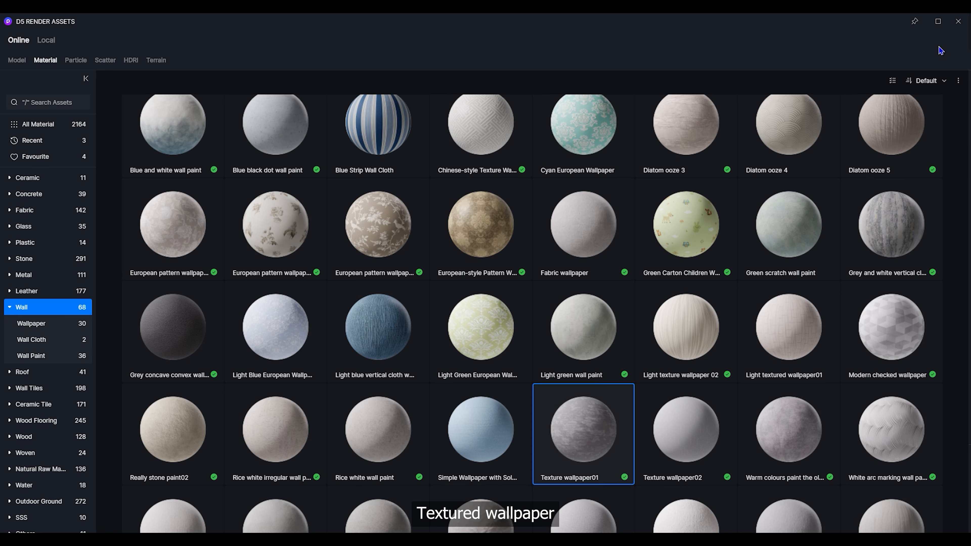
{"action": "left_click", "coordinate": [958, 21]}
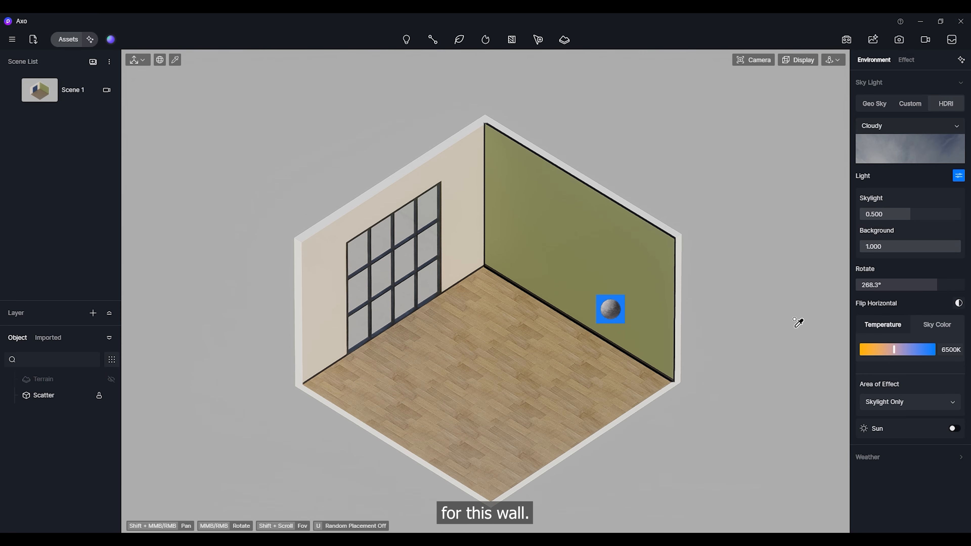
{"action": "left_click", "coordinate": [611, 309]}
Step: Set the wallpaper material's UV stretch to 0.5 on X and Y and leave the material picker
{"action": "left_click", "coordinate": [904, 474]}
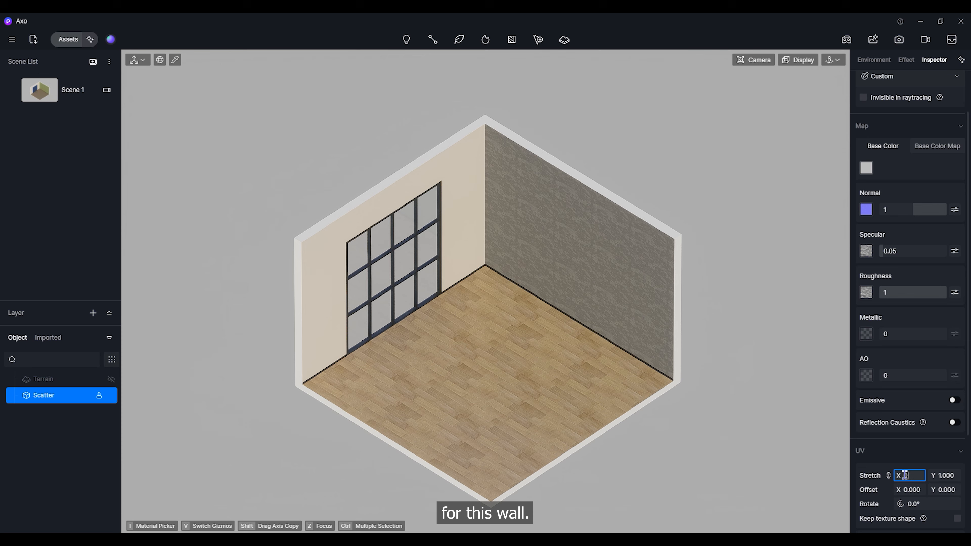
{"action": "type", "text": "6"}
{"action": "key", "text": "Return"}
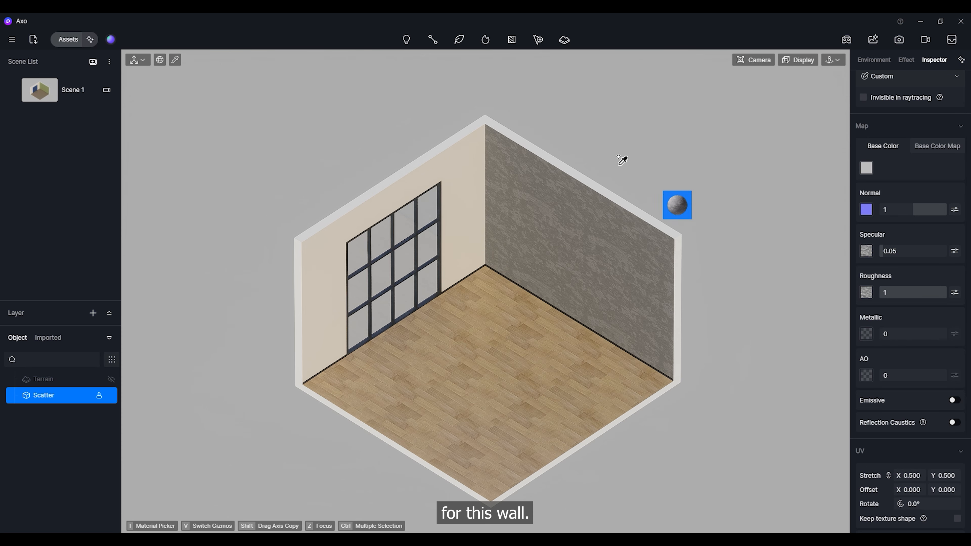
{"action": "key", "text": "Escape"}
Step: Apply the White Wall Paint material from the Wall category to the room's exposed wall edges and update Scene 1
{"action": "left_click", "coordinate": [68, 39]}
{"action": "scroll", "coordinate": [417, 447], "scroll_direction": "down", "scroll_amount": 5}
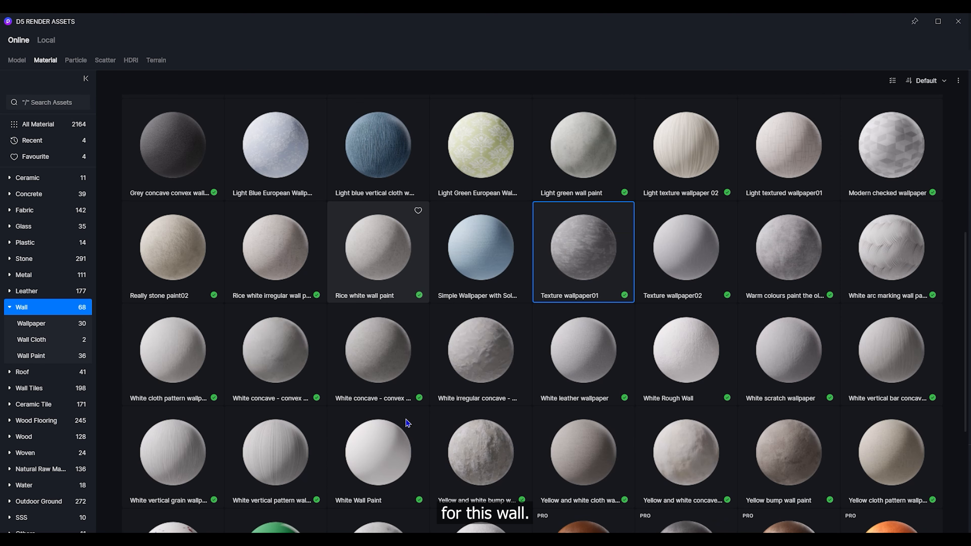
{"action": "scroll", "coordinate": [417, 447], "scroll_direction": "down", "scroll_amount": 1}
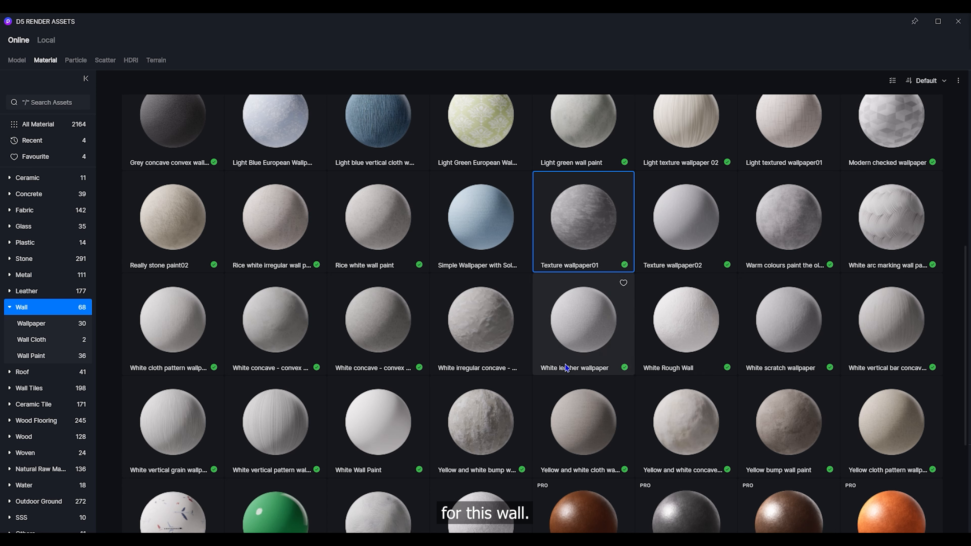
{"action": "left_click", "coordinate": [410, 445]}
{"action": "left_click", "coordinate": [958, 21]}
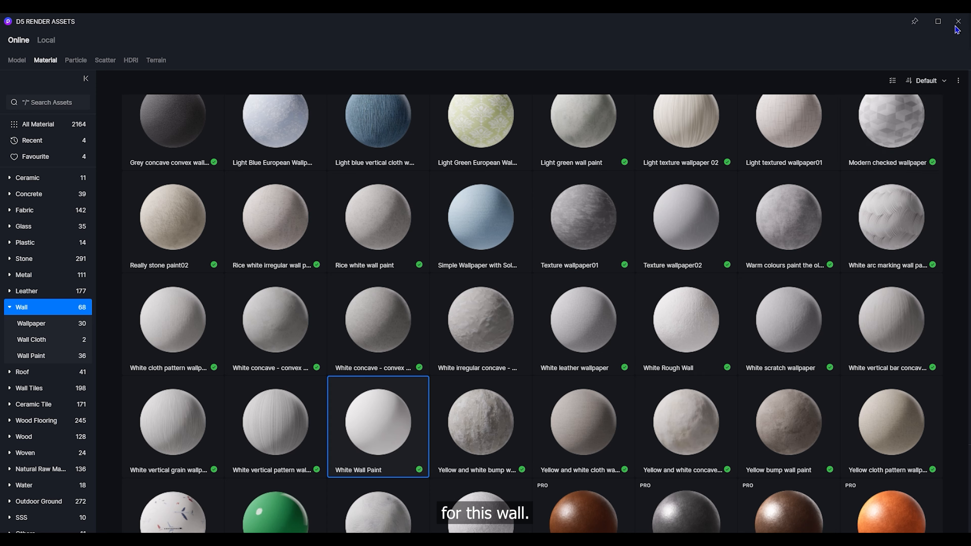
{"action": "left_click", "coordinate": [663, 217]}
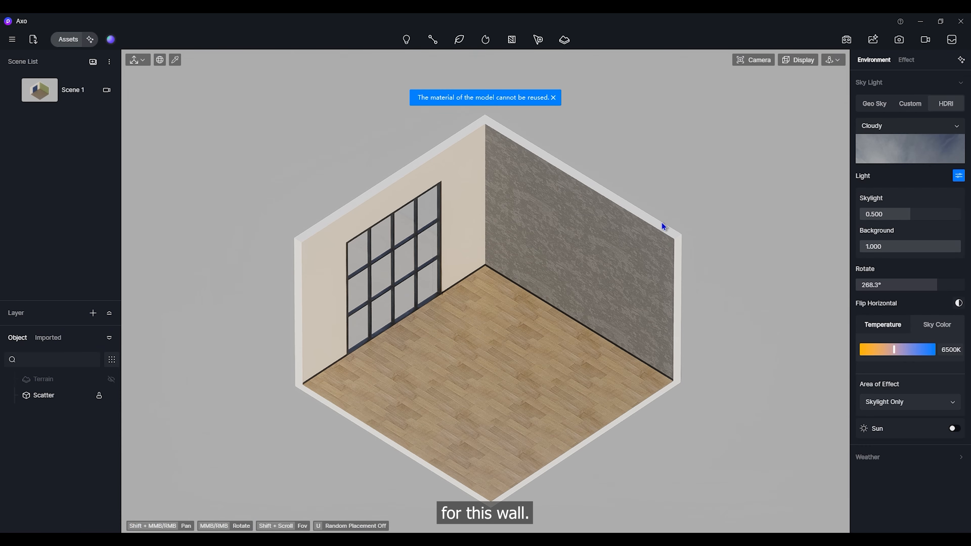
{"action": "left_click", "coordinate": [70, 39]}
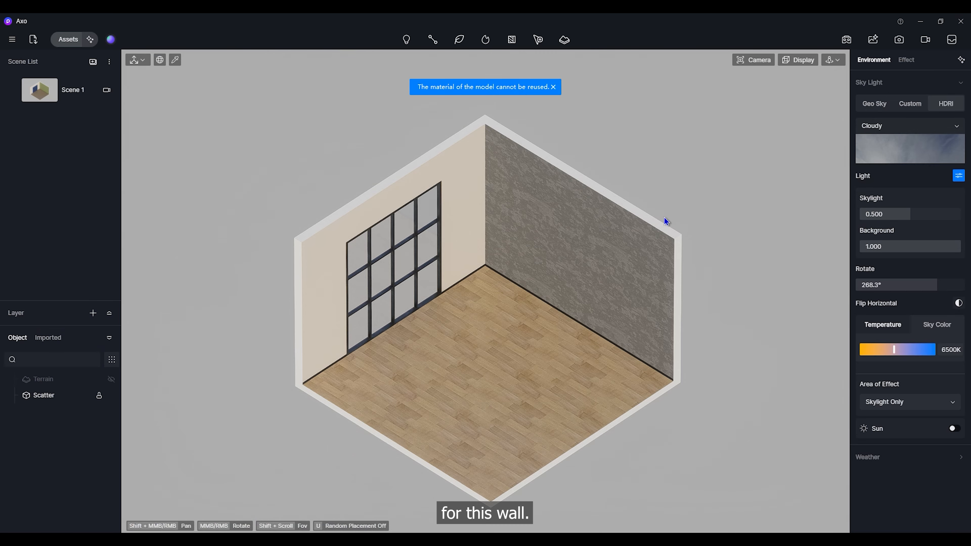
{"action": "left_click", "coordinate": [68, 39]}
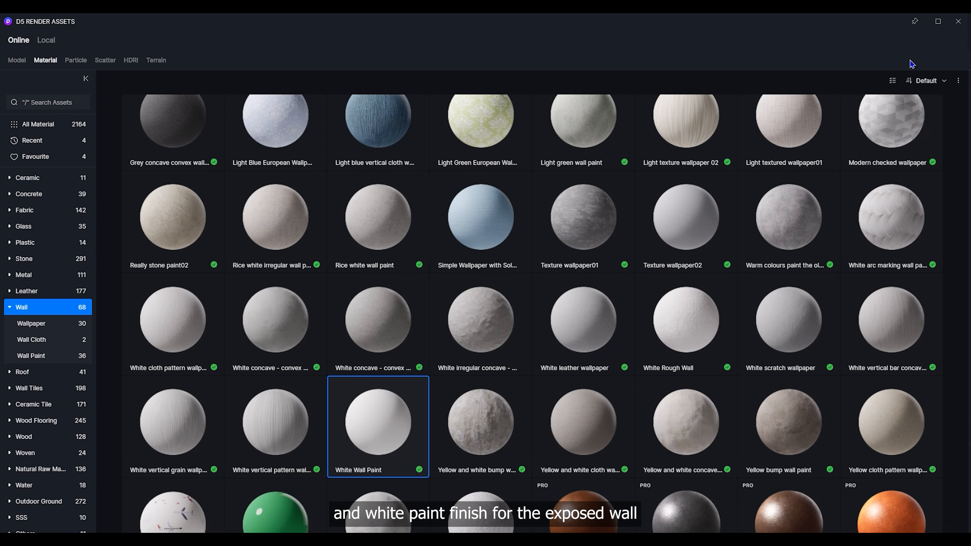
{"action": "left_click", "coordinate": [958, 24]}
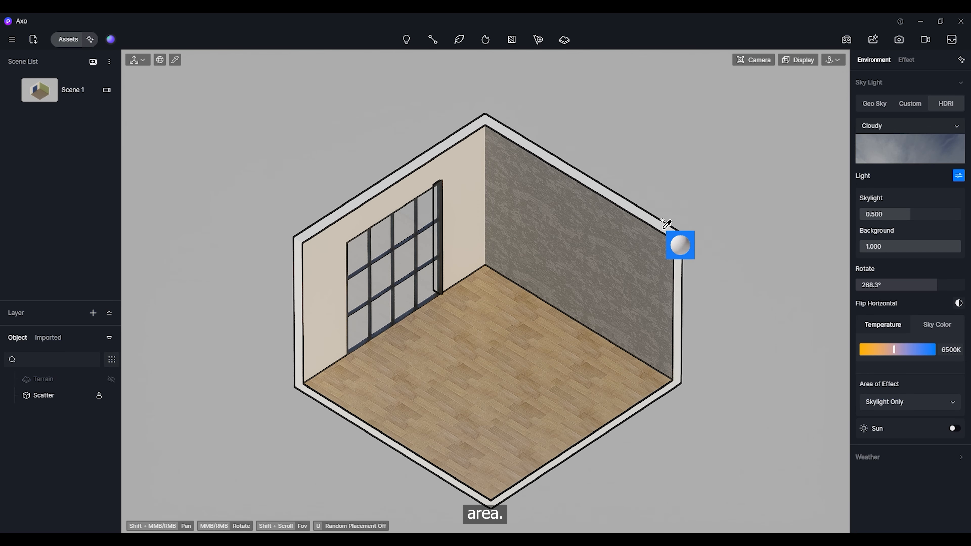
{"action": "left_click", "coordinate": [792, 221]}
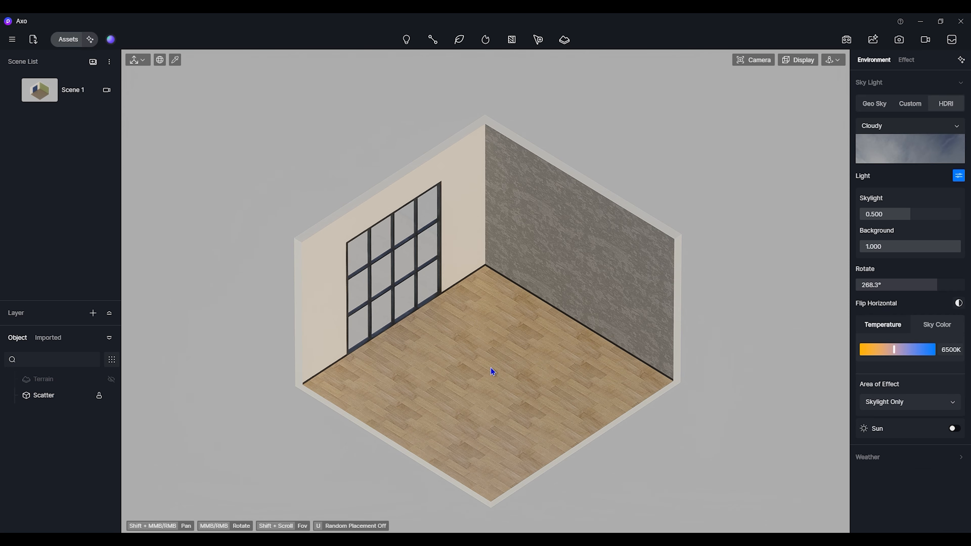
{"action": "left_click", "coordinate": [13, 90]}
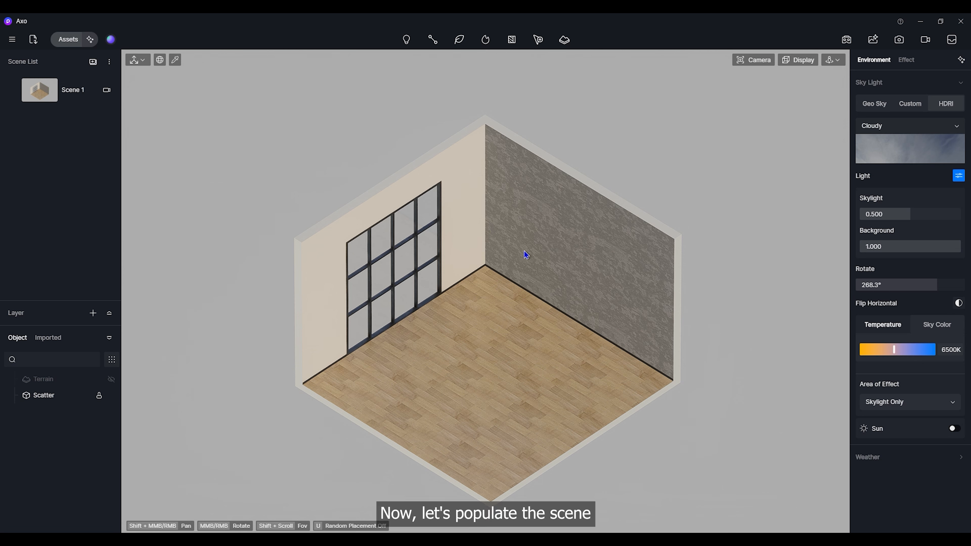
Step: Open the Sofa models in the Indoor Furniture category of the online asset library
{"action": "left_click", "coordinate": [11, 40]}
{"action": "left_click", "coordinate": [67, 40]}
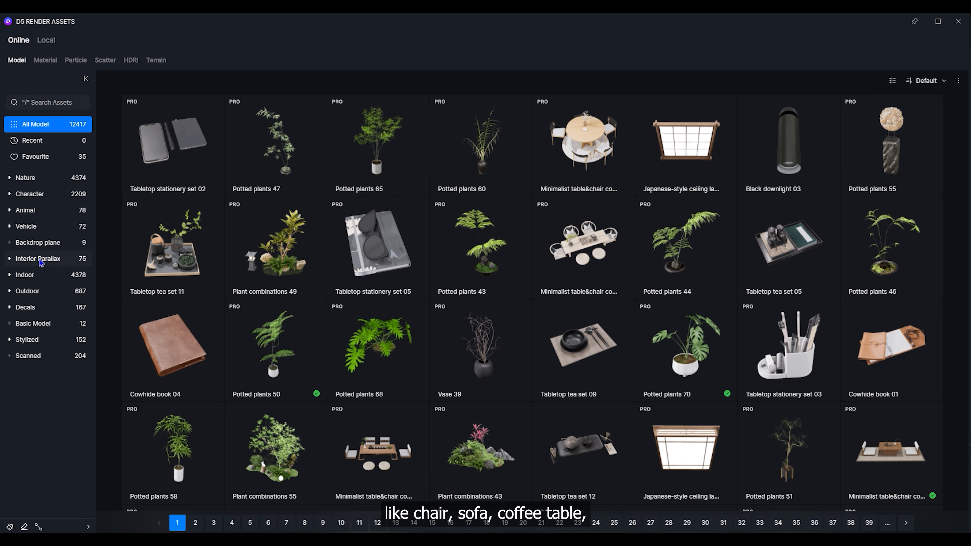
{"action": "left_click", "coordinate": [35, 275]}
{"action": "left_click", "coordinate": [37, 291]}
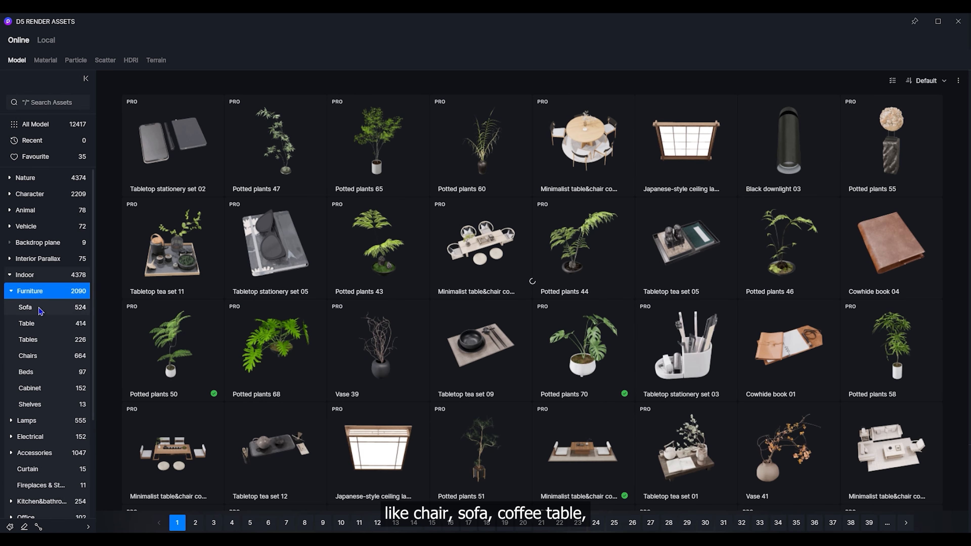
{"action": "left_click", "coordinate": [25, 307]}
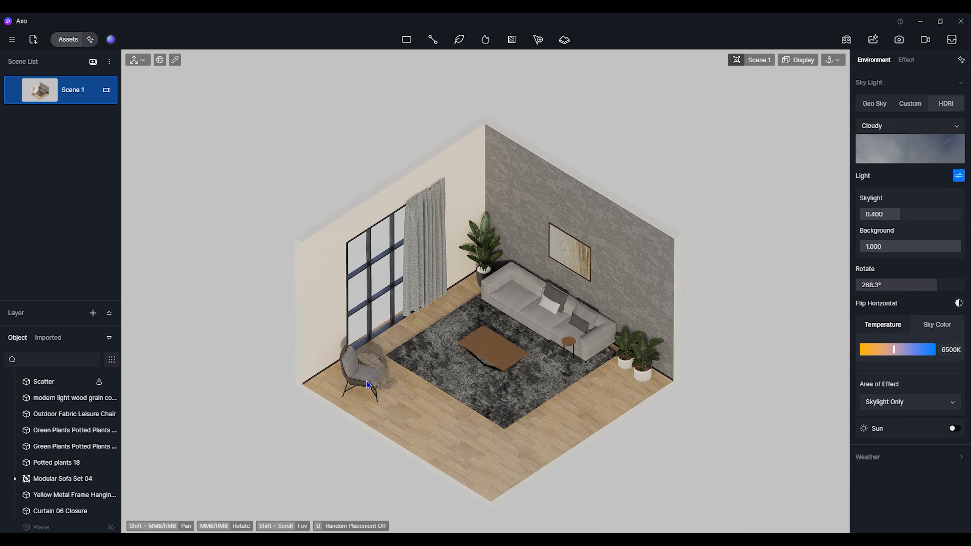
Step: Unhide the Plane object and add the Scene 1 view as a shot to Clip 1 in video mode
{"action": "left_click", "coordinate": [110, 527]}
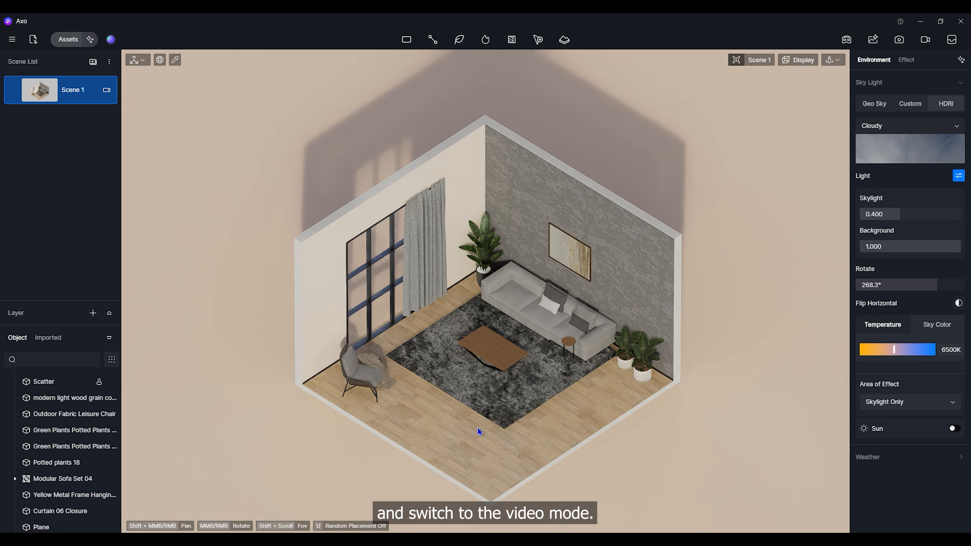
{"action": "left_click", "coordinate": [924, 40]}
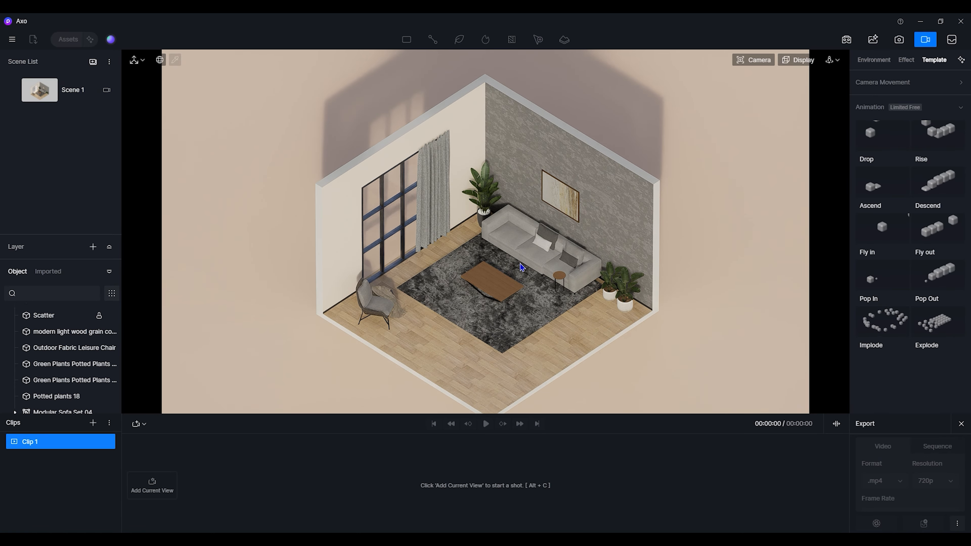
{"action": "left_click", "coordinate": [49, 92]}
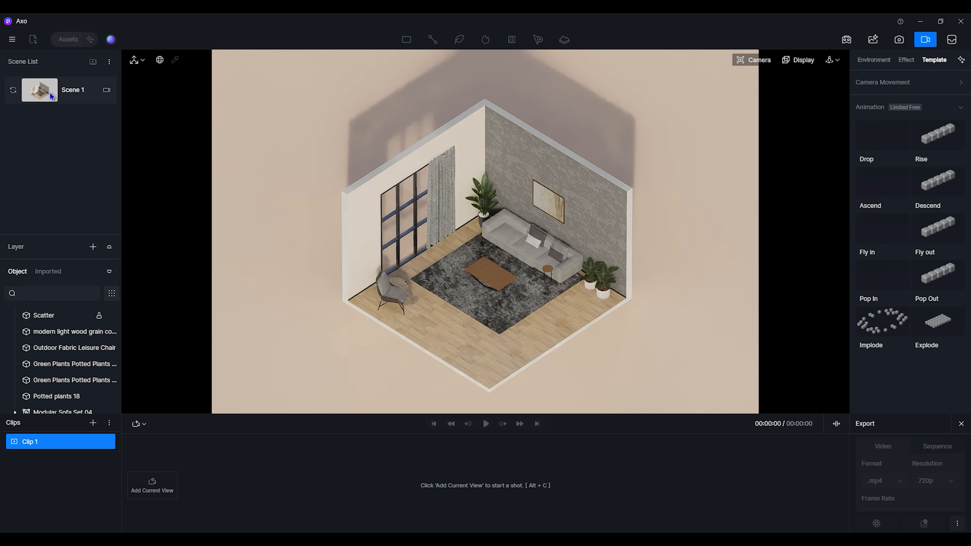
{"action": "left_click", "coordinate": [166, 492]}
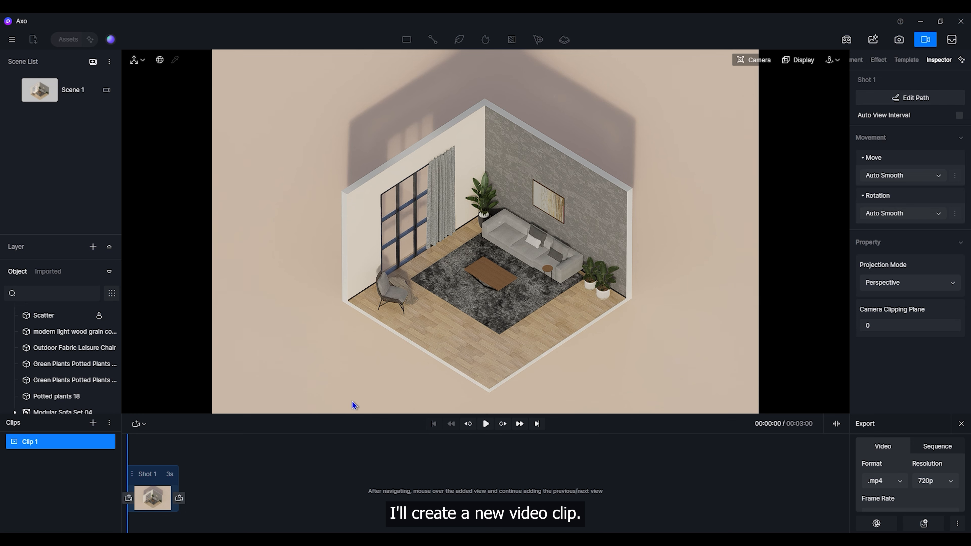
Step: Try keyframing the outdoor fabric leisure chair at the start of the shot
{"action": "left_click", "coordinate": [395, 294]}
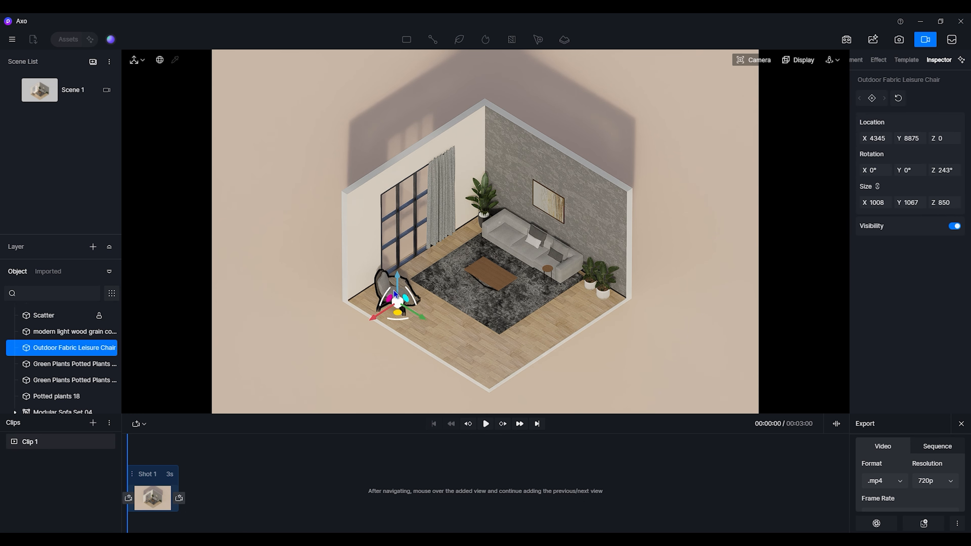
{"action": "left_click", "coordinate": [870, 99]}
{"action": "left_click", "coordinate": [214, 451]}
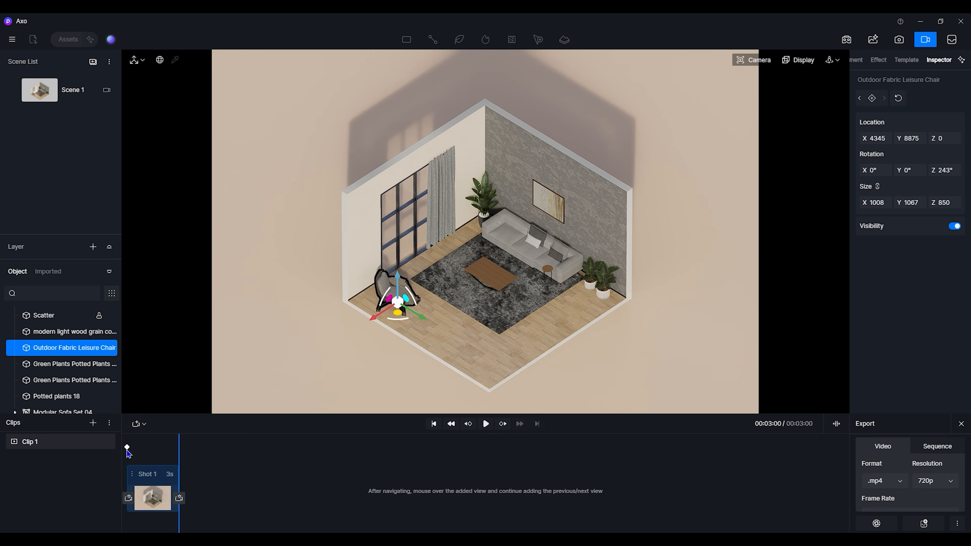
{"action": "left_click", "coordinate": [127, 448]}
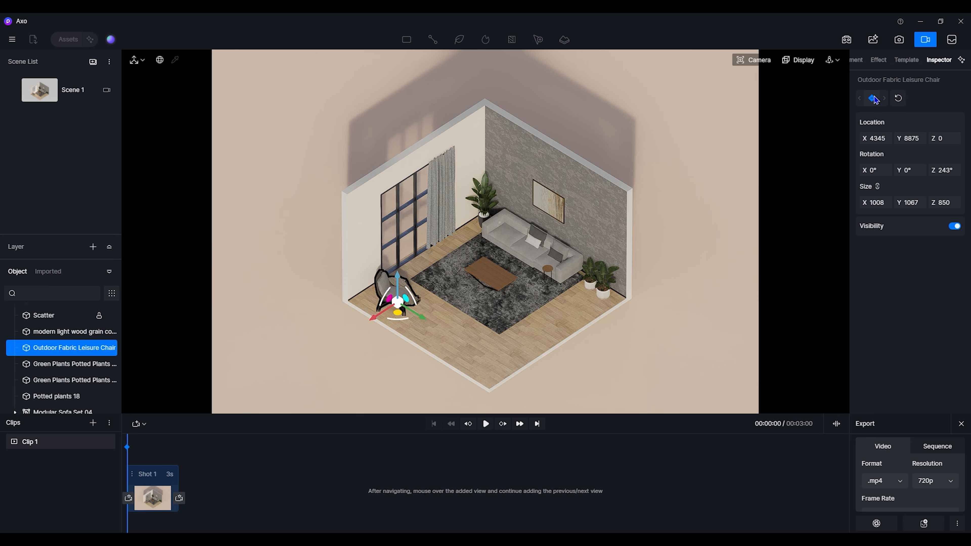
{"action": "left_click", "coordinate": [684, 285]}
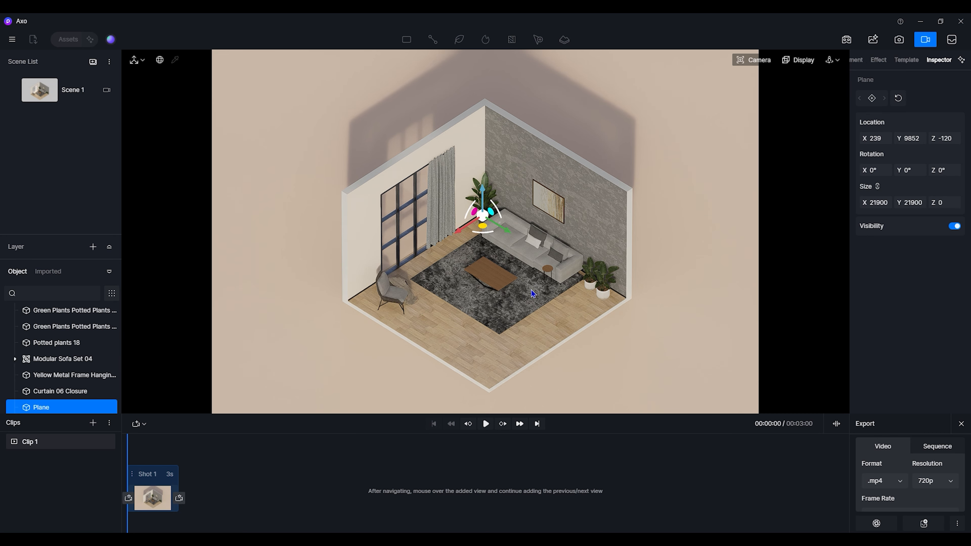
Step: Return the playhead to the start of the clip and set Shot 1's duration to 20 seconds
{"action": "left_click", "coordinate": [143, 453]}
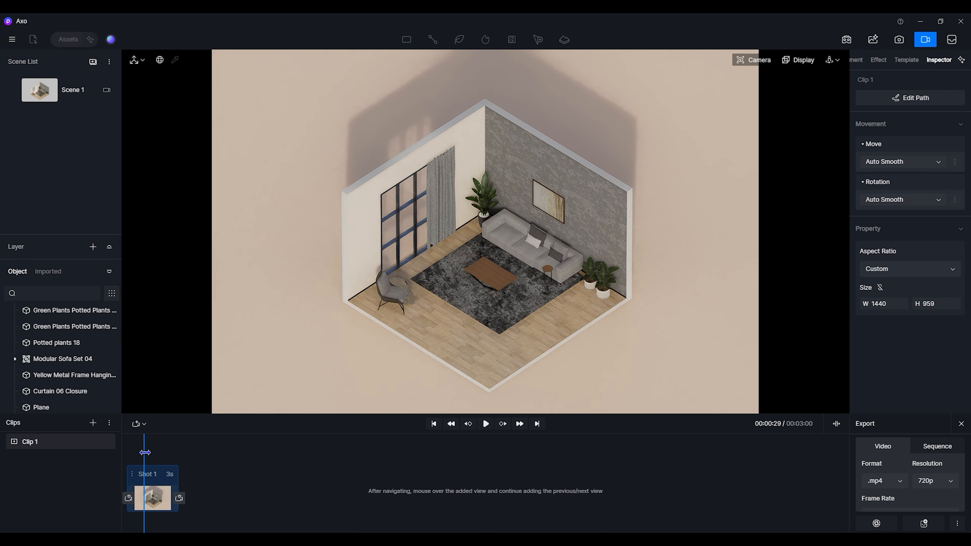
{"action": "left_click_drag", "start_coordinate": [144, 452], "coordinate": [126, 452]}
{"action": "left_click", "coordinate": [151, 474]}
{"action": "type", "text": "1"}
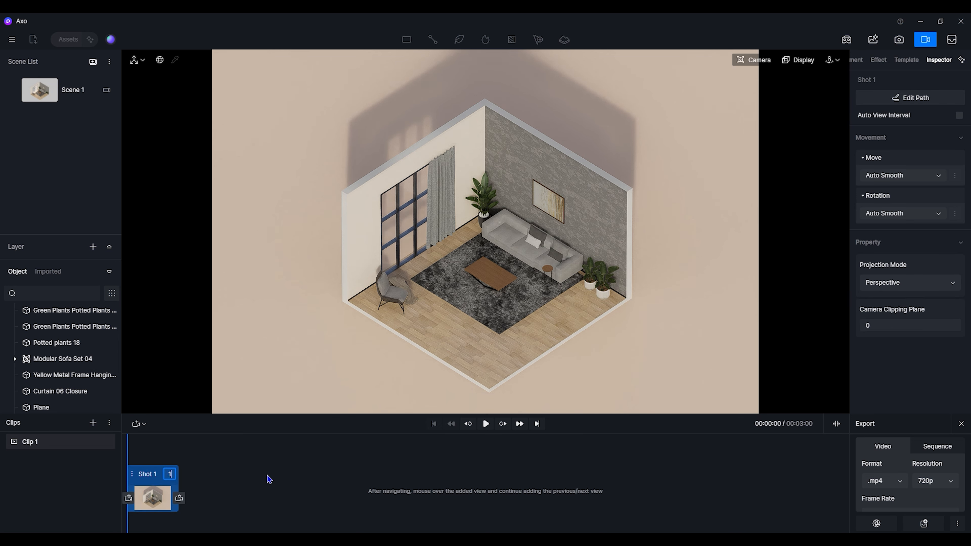
{"action": "type", "text": "0"}
{"action": "key", "text": "Return"}
{"action": "left_click", "coordinate": [168, 474]}
{"action": "type", "text": "20"}
{"action": "key", "text": "Return"}
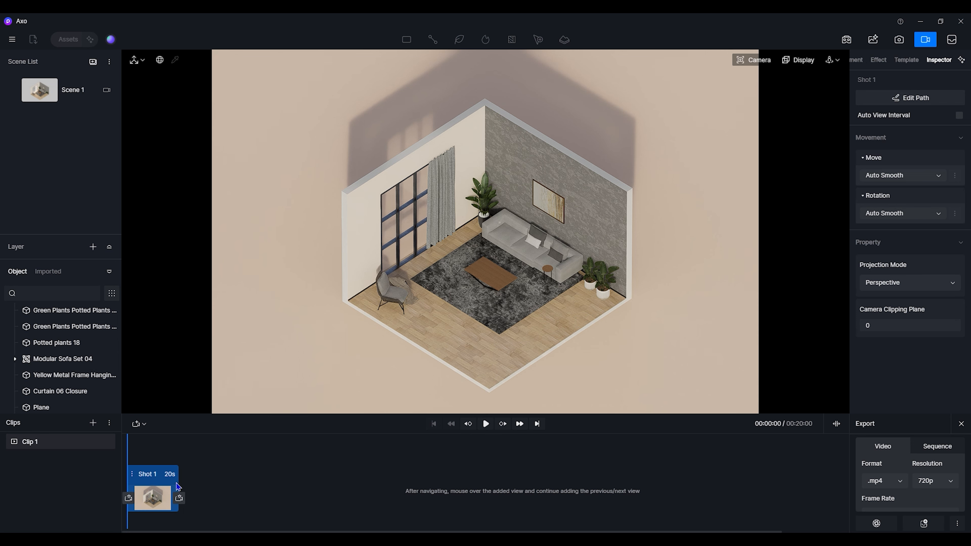
{"action": "left_click", "coordinate": [236, 468]}
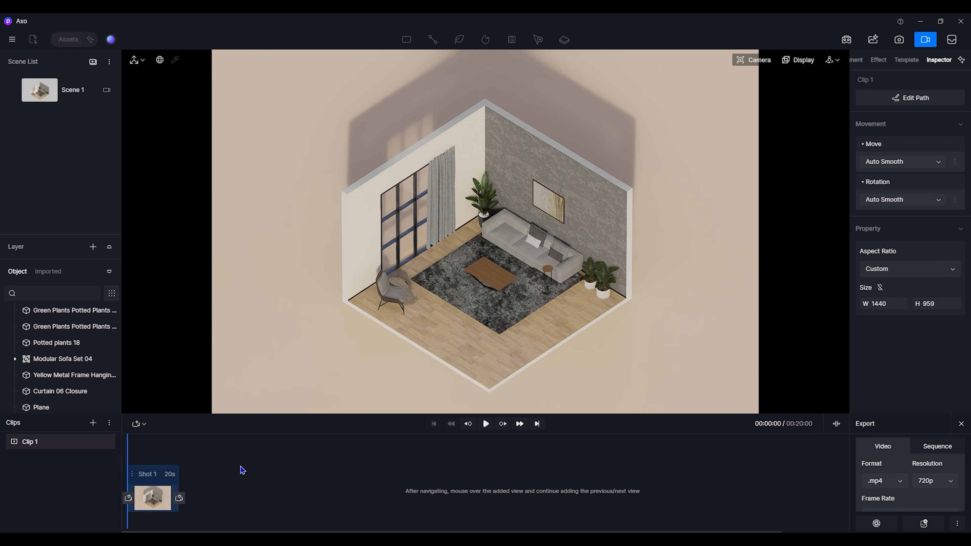
Step: Append the current view twice more to Shot 1 and set the shot's total duration to 20 seconds
{"action": "left_click", "coordinate": [160, 481]}
{"action": "left_click", "coordinate": [179, 498]}
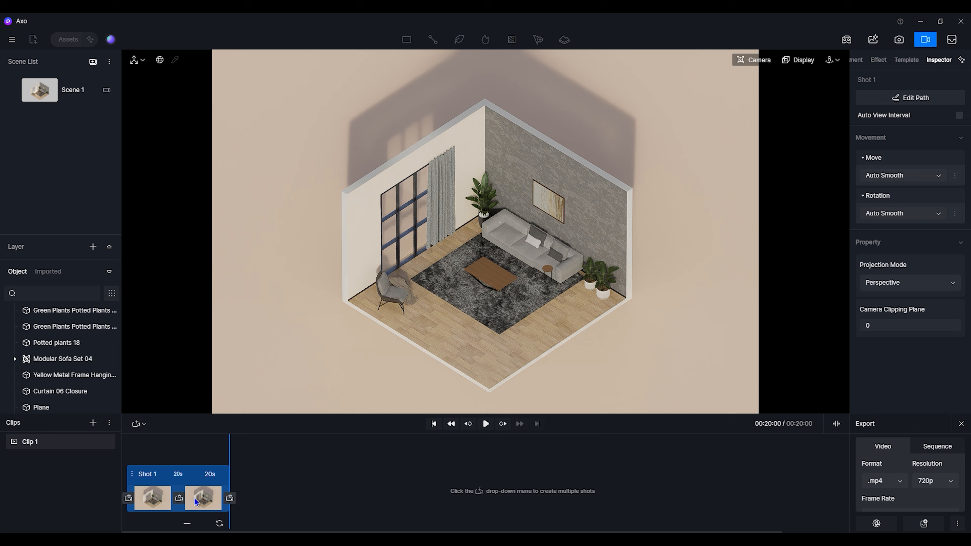
{"action": "left_click", "coordinate": [228, 498]}
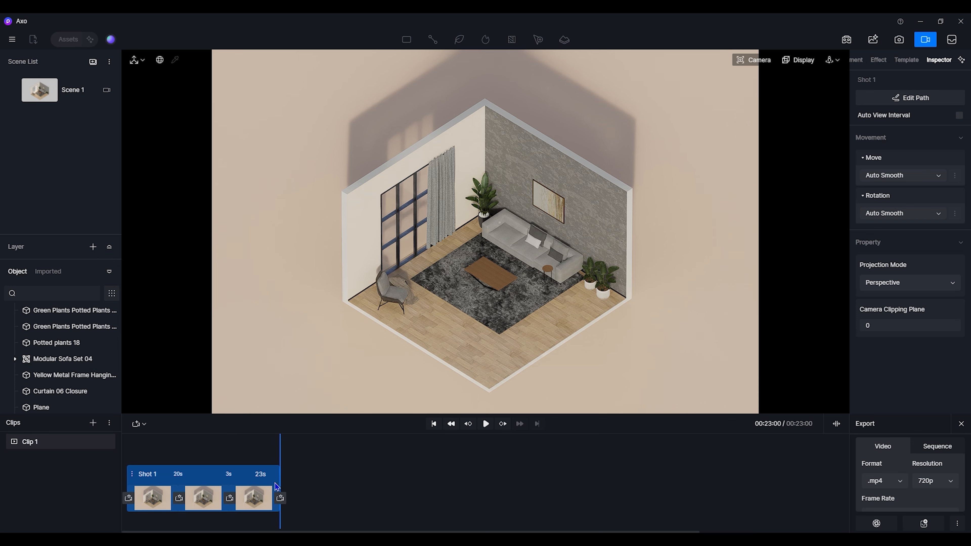
{"action": "left_click", "coordinate": [268, 473]}
{"action": "type", "text": "20"}
{"action": "key", "text": "Return"}
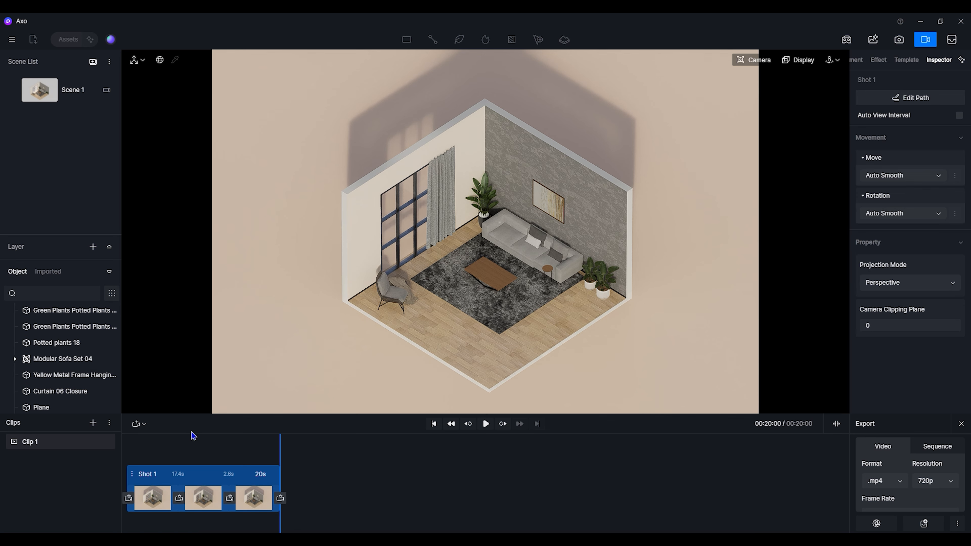
{"action": "left_click_drag", "start_coordinate": [282, 450], "coordinate": [264, 474]}
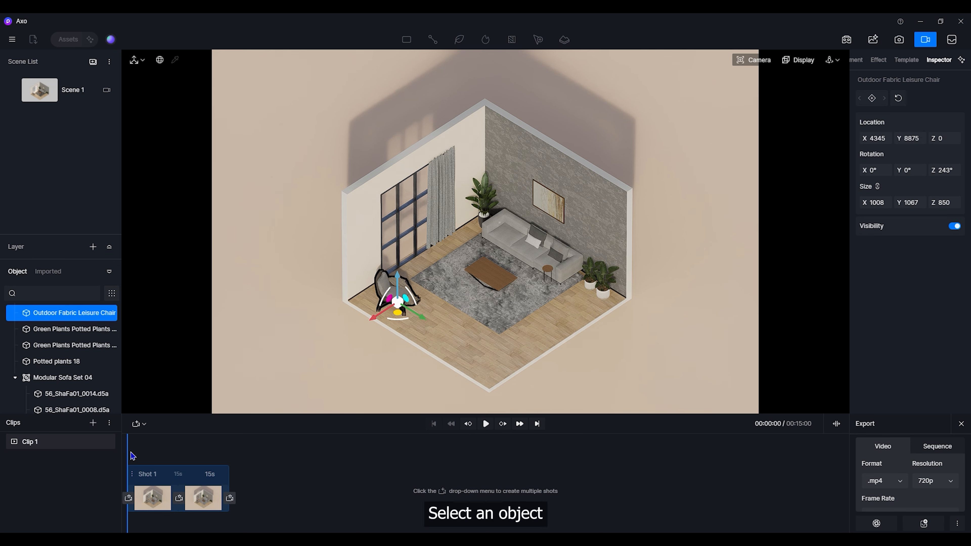
Step: Add keyframes at 00:02:20 for the leisure chair, the corner potted plant and the two potted plants beside the sofa
{"action": "left_click_drag", "start_coordinate": [128, 454], "coordinate": [145, 453]}
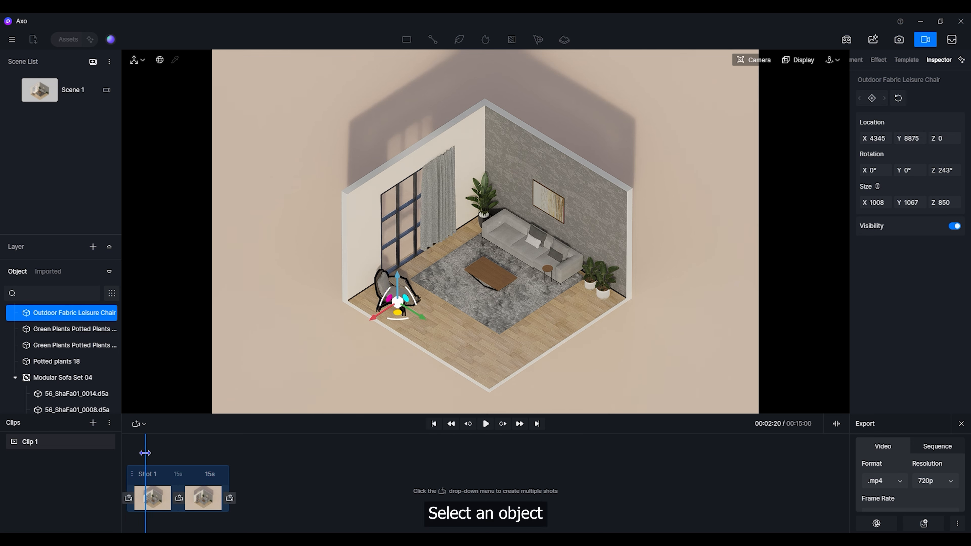
{"action": "left_click", "coordinate": [873, 98]}
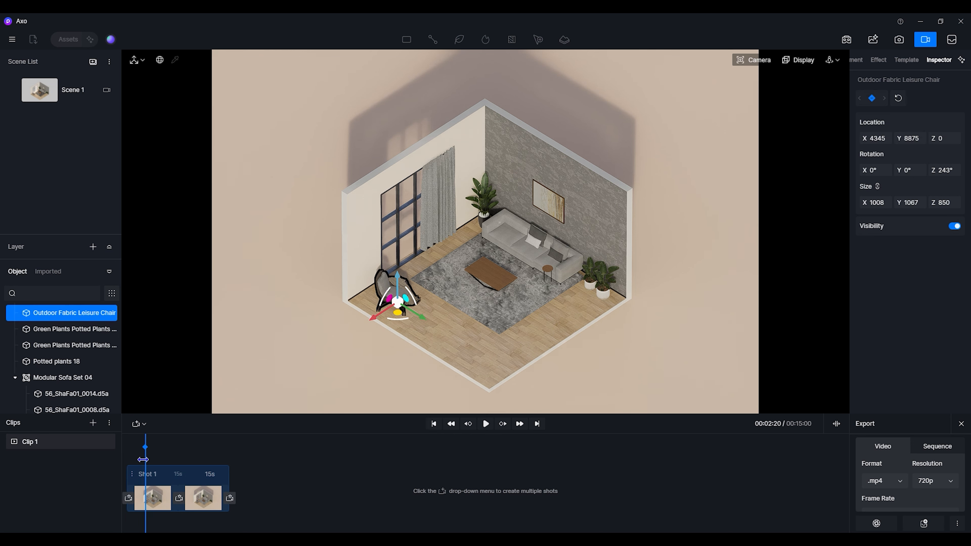
{"action": "left_click", "coordinate": [482, 200]}
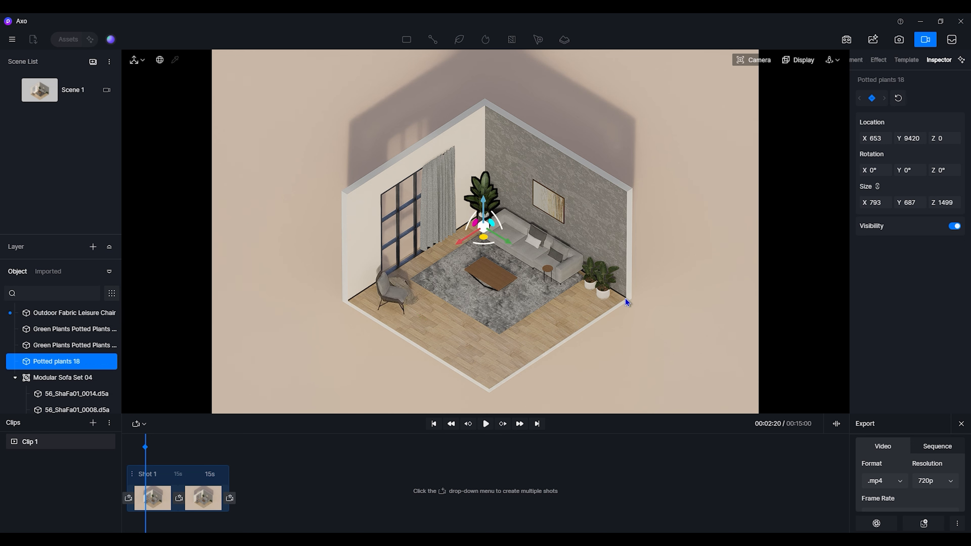
{"action": "left_click", "coordinate": [605, 284]}
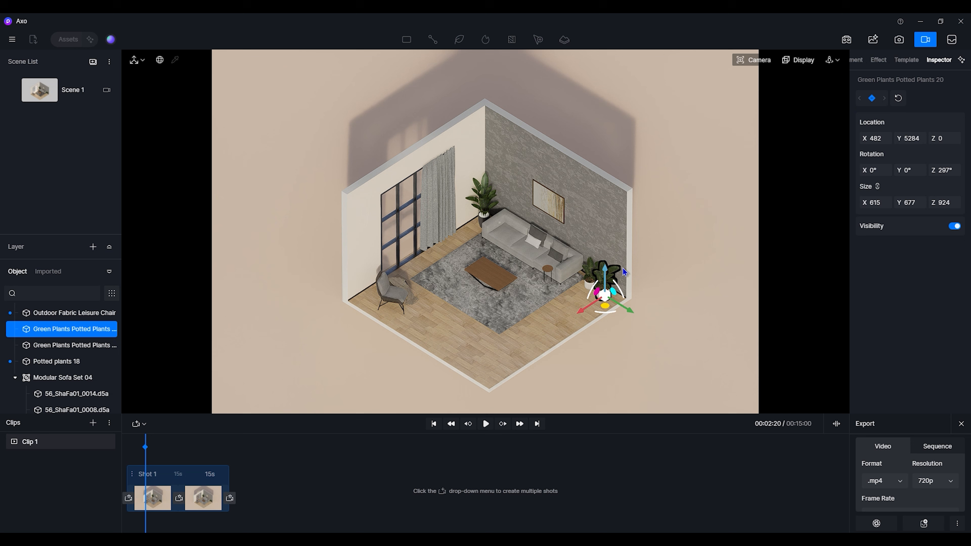
{"action": "left_click", "coordinate": [588, 283]}
{"action": "left_click", "coordinate": [873, 98]}
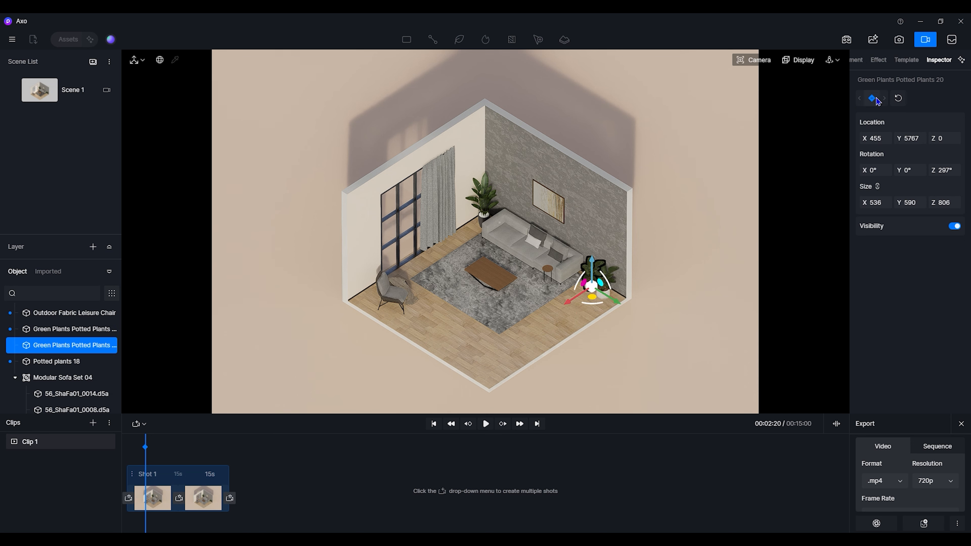
Step: Move the outdoor fabric leisure chair out of the room to location X 6660 at its 00:02:20 keyframe
{"action": "left_click", "coordinate": [501, 281]}
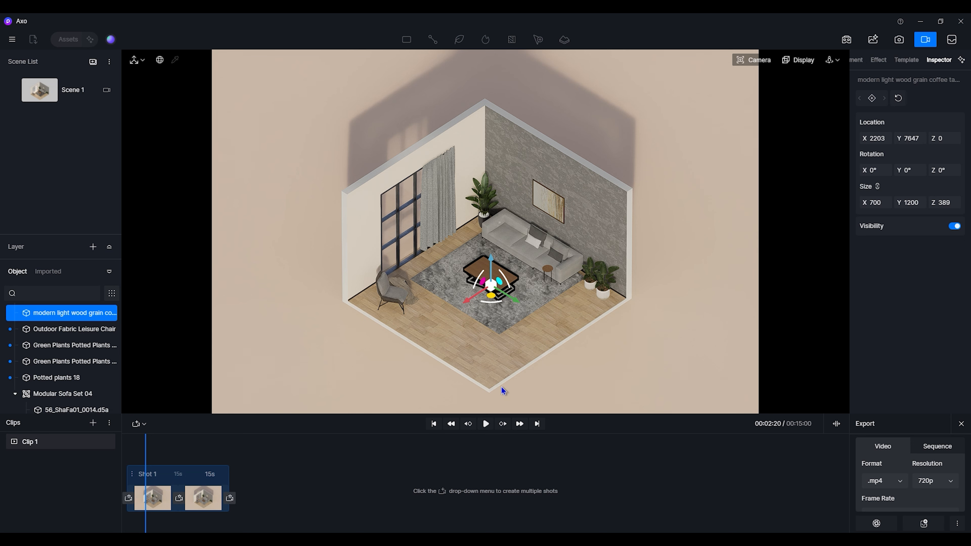
{"action": "left_click", "coordinate": [391, 299]}
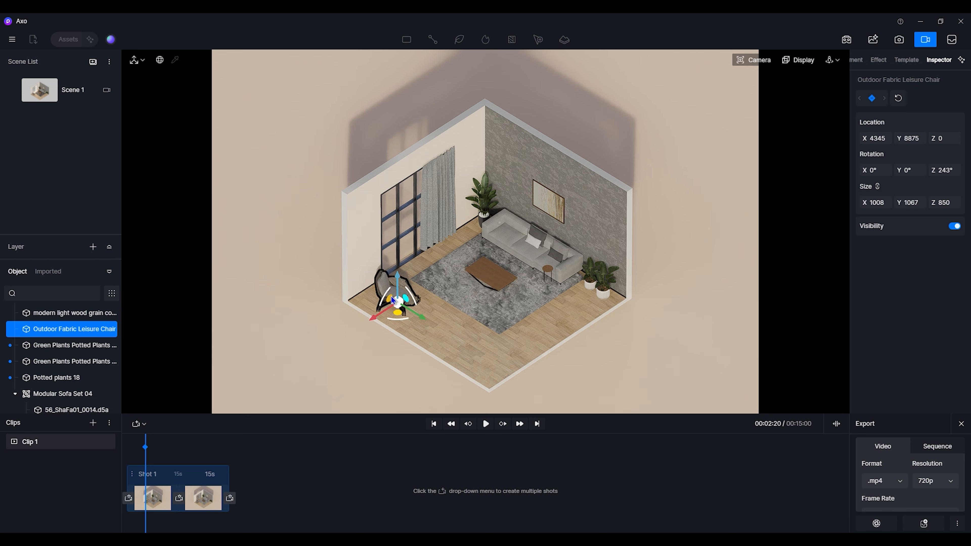
{"action": "left_click_drag", "start_coordinate": [145, 459], "coordinate": [196, 461]}
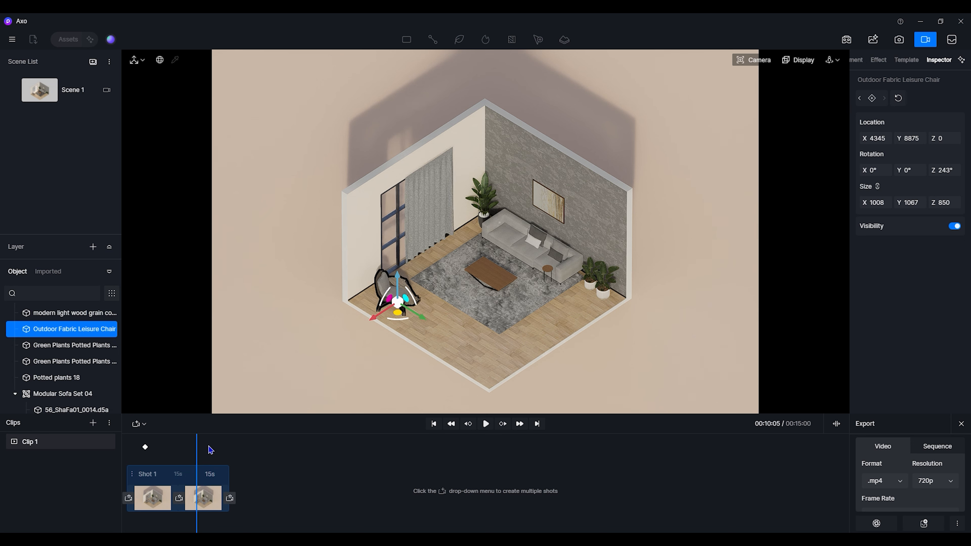
{"action": "left_click", "coordinate": [145, 448]}
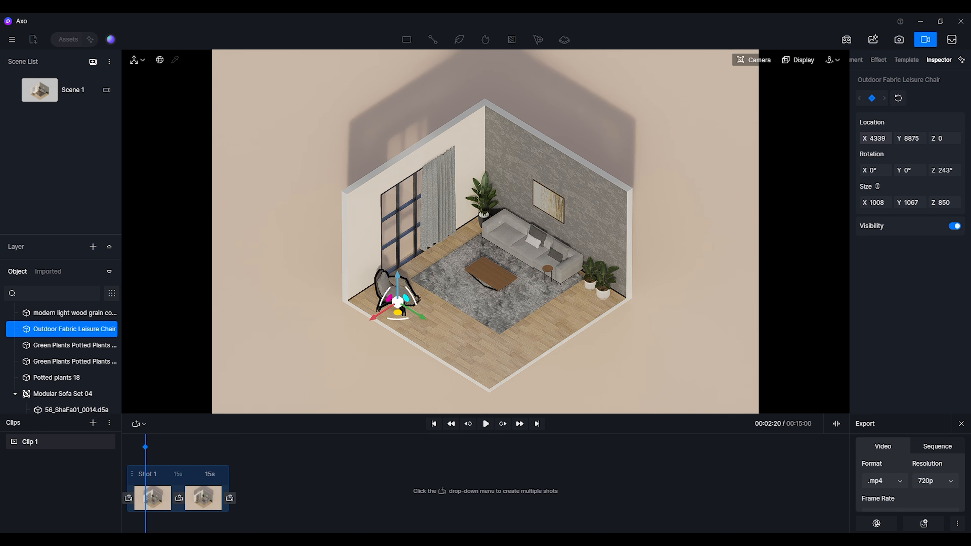
{"action": "left_click_drag", "start_coordinate": [885, 140], "coordinate": [969, 138]}
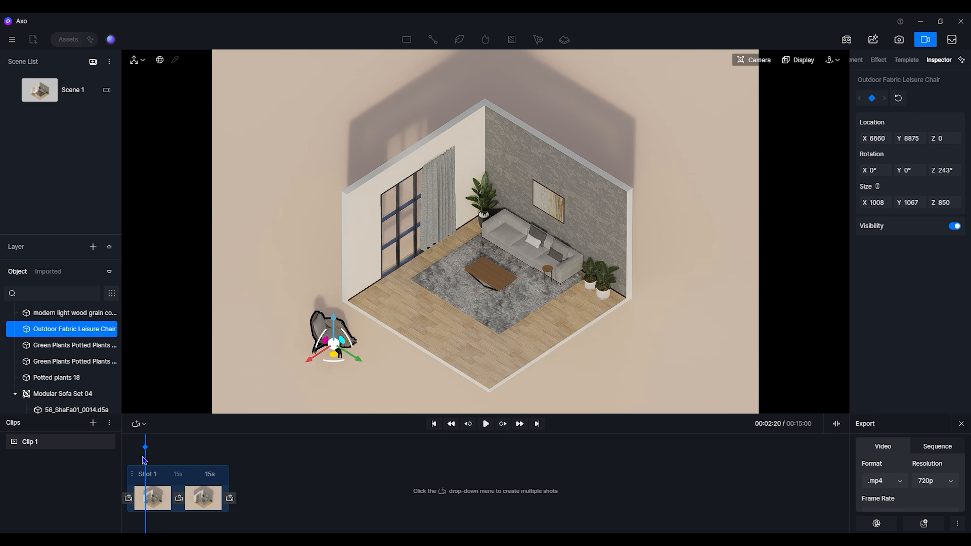
Step: Keyframe the leisure chair back inside the room at 00:09:26 with location X 4350, and scrub through its movement
{"action": "left_click_drag", "start_coordinate": [147, 457], "coordinate": [194, 460]}
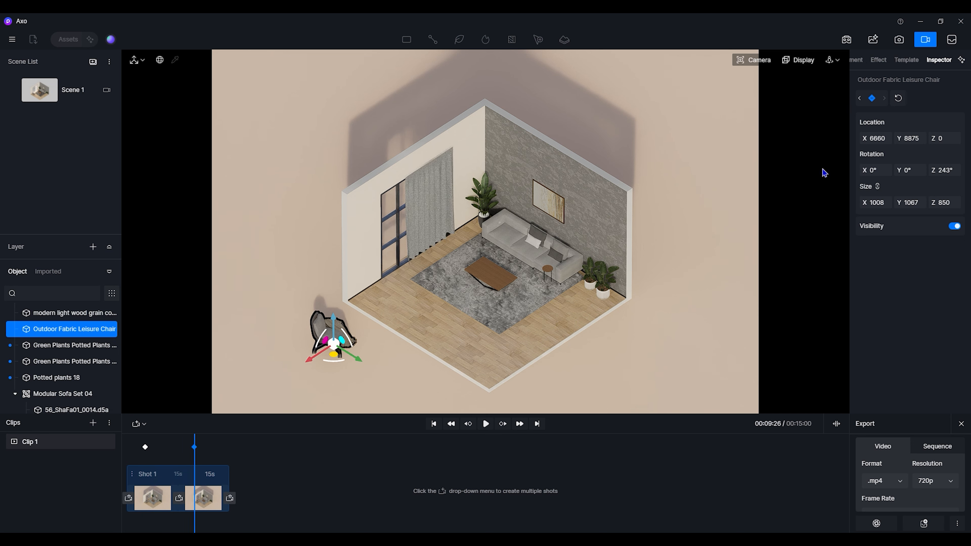
{"action": "left_click_drag", "start_coordinate": [879, 138], "coordinate": [789, 138]}
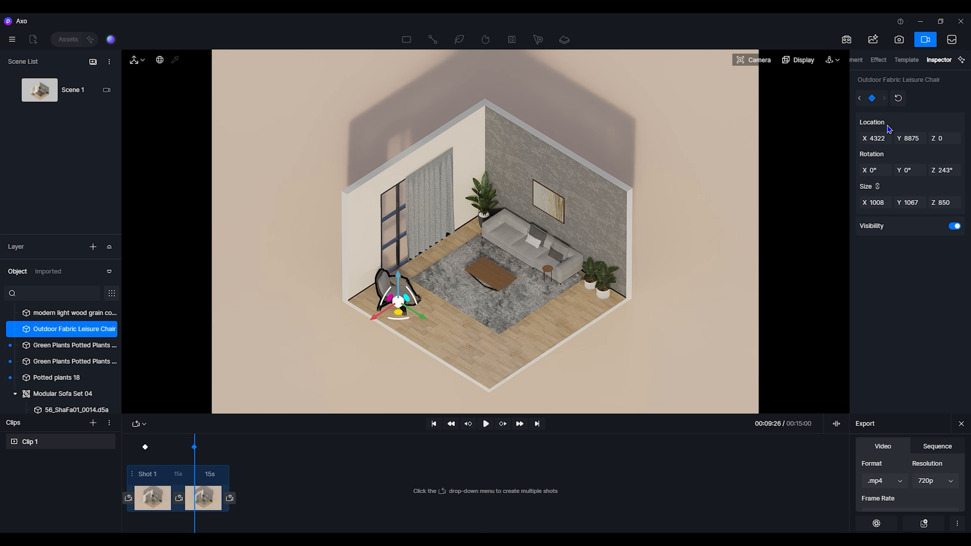
{"action": "left_click", "coordinate": [874, 103]}
{"action": "left_click", "coordinate": [872, 101]}
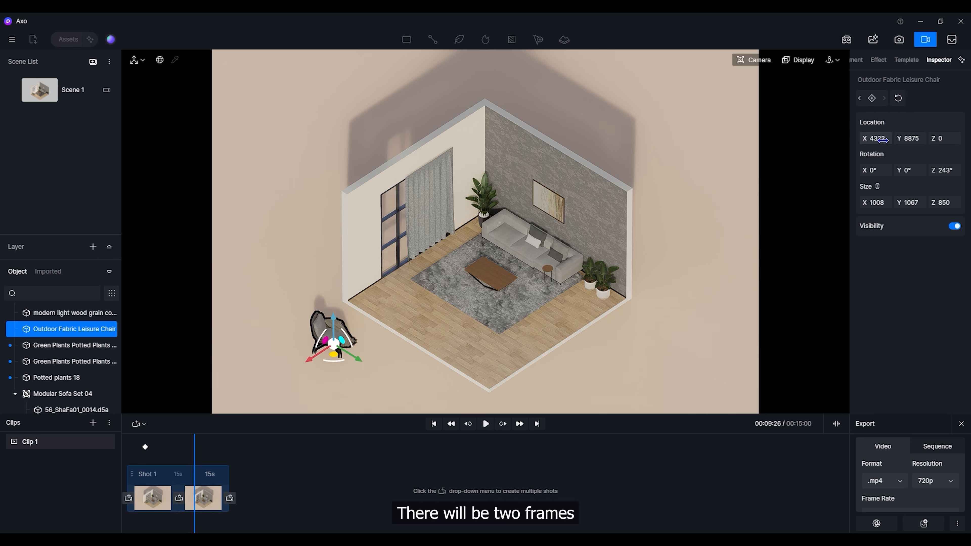
{"action": "left_click_drag", "start_coordinate": [882, 140], "coordinate": [888, 140]}
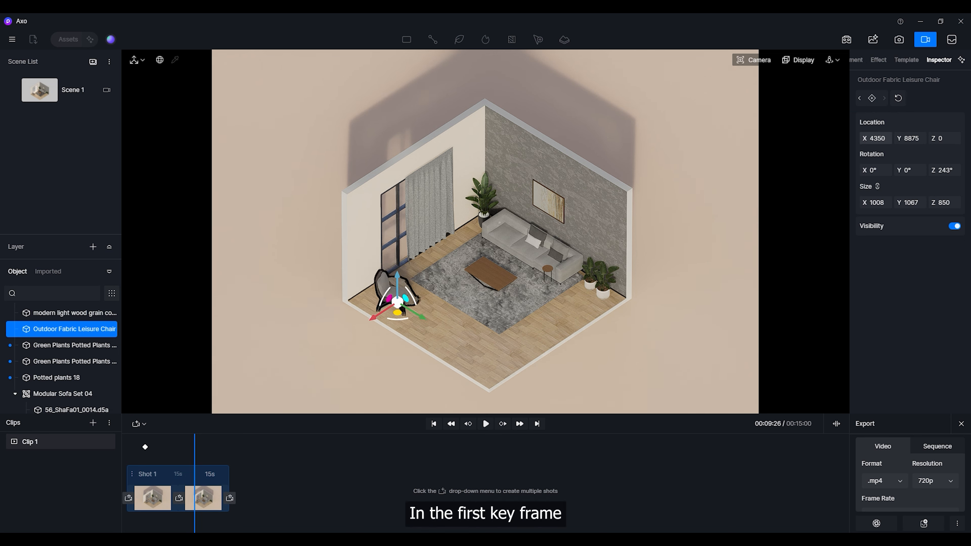
{"action": "left_click", "coordinate": [237, 447]}
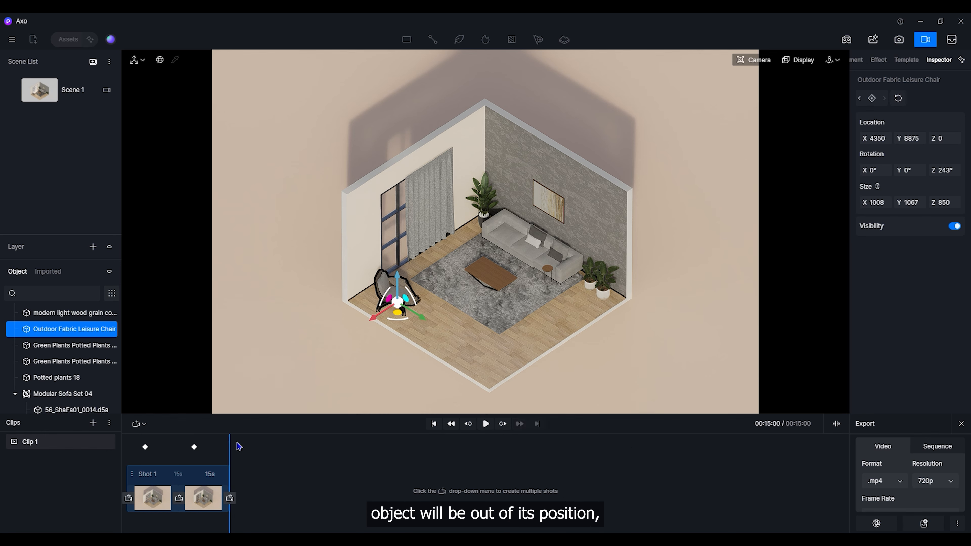
{"action": "left_click_drag", "start_coordinate": [229, 451], "coordinate": [134, 475]}
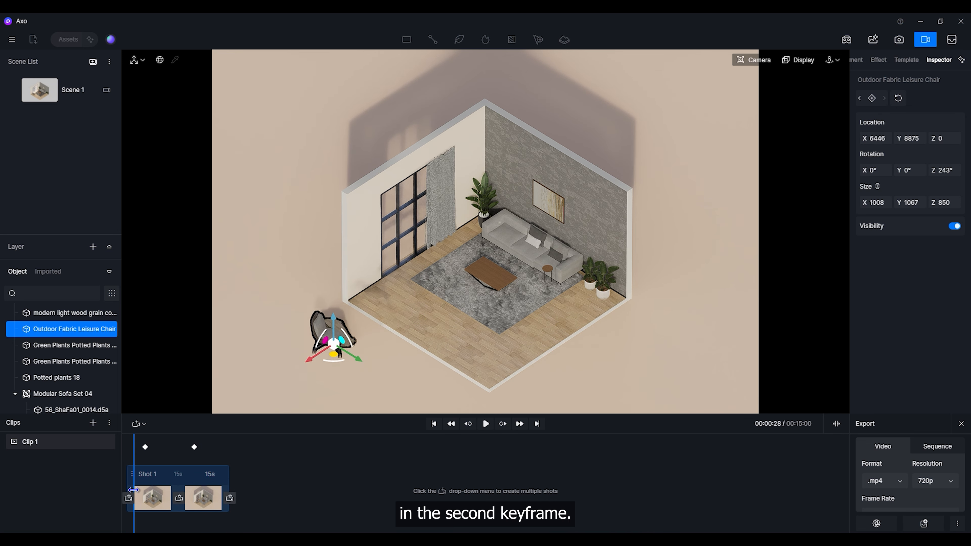
Step: Scale the corner potted plant down to 386 x 335 x 730 at its 00:02:20 keyframe
{"action": "left_click", "coordinate": [485, 206]}
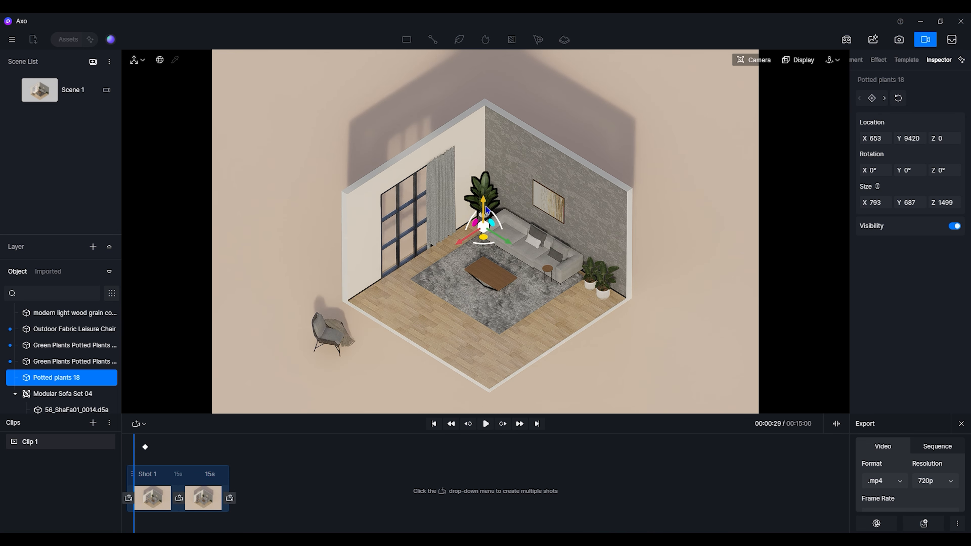
{"action": "left_click", "coordinate": [145, 447]}
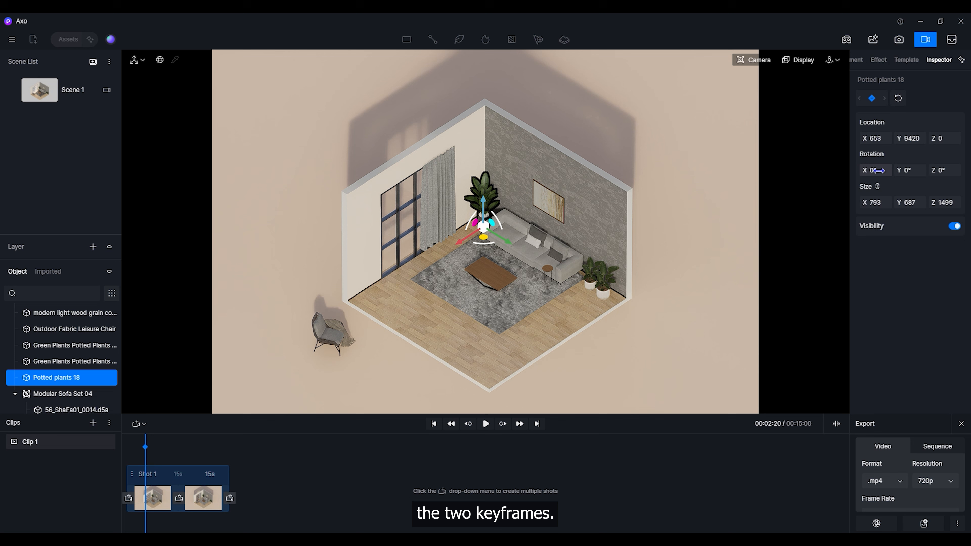
{"action": "left_click_drag", "start_coordinate": [881, 202], "coordinate": [725, 202]}
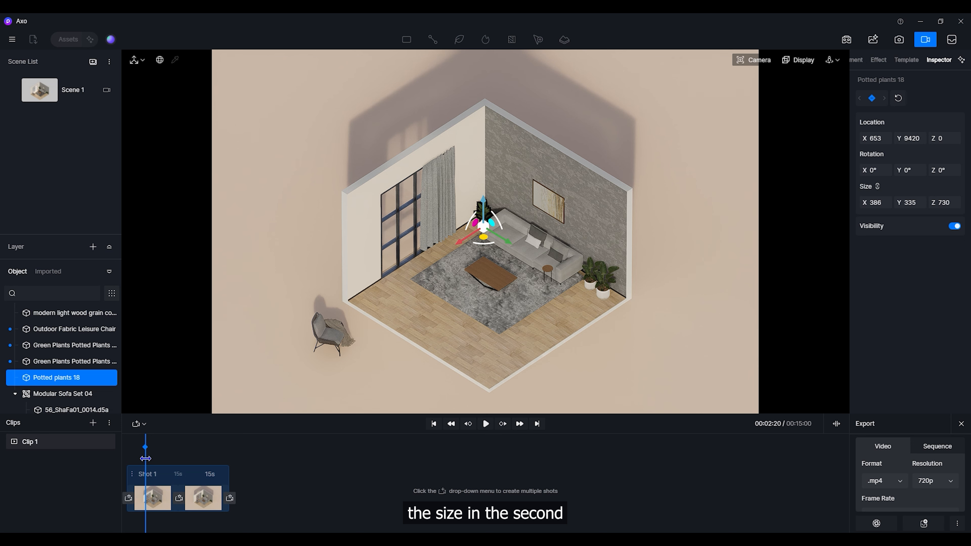
Step: Enlarge the corner potted plant to 661 x 573 x 1250 in a keyframe at 00:11:11 and scrub to the shot's end
{"action": "left_click_drag", "start_coordinate": [145, 458], "coordinate": [204, 460]}
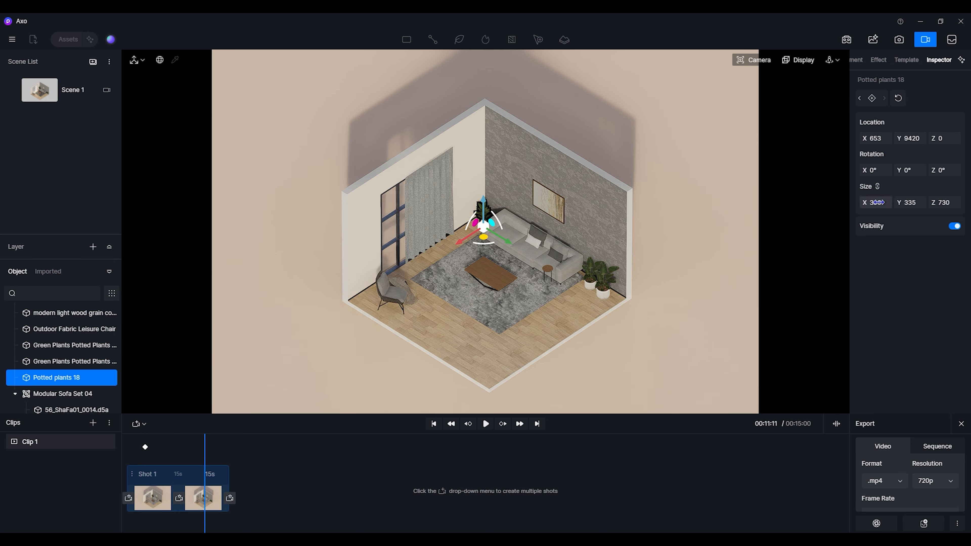
{"action": "left_click_drag", "start_coordinate": [875, 203], "coordinate": [880, 202]}
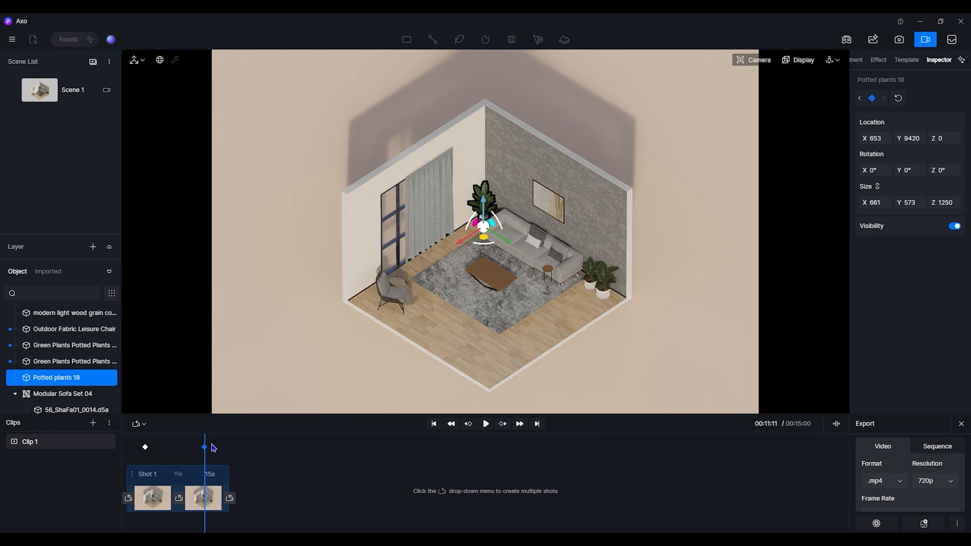
{"action": "left_click_drag", "start_coordinate": [204, 457], "coordinate": [229, 473]}
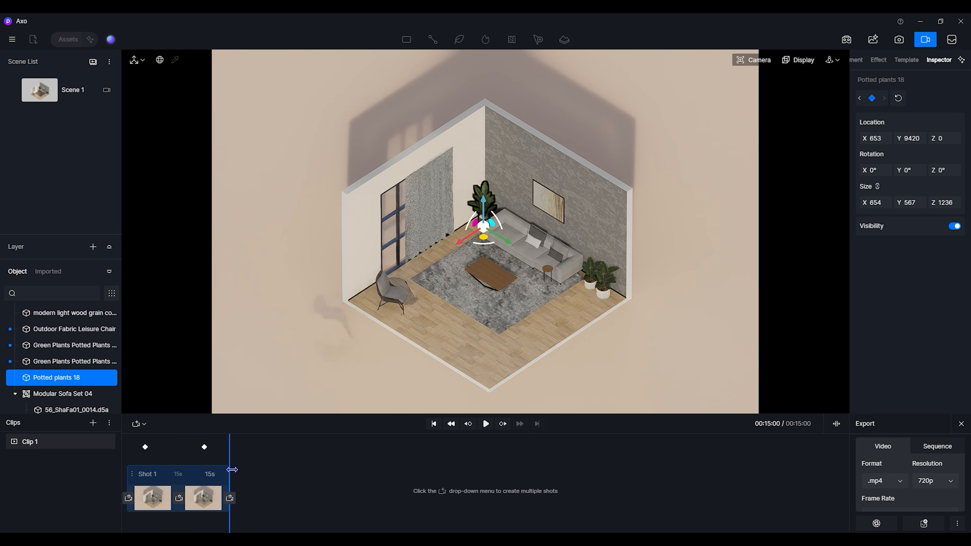
Step: Keyframe the coffee table at 00:02:09, moved aside to X 3001, Y 6694 and rotated to Z 297°
{"action": "left_click", "coordinate": [496, 274]}
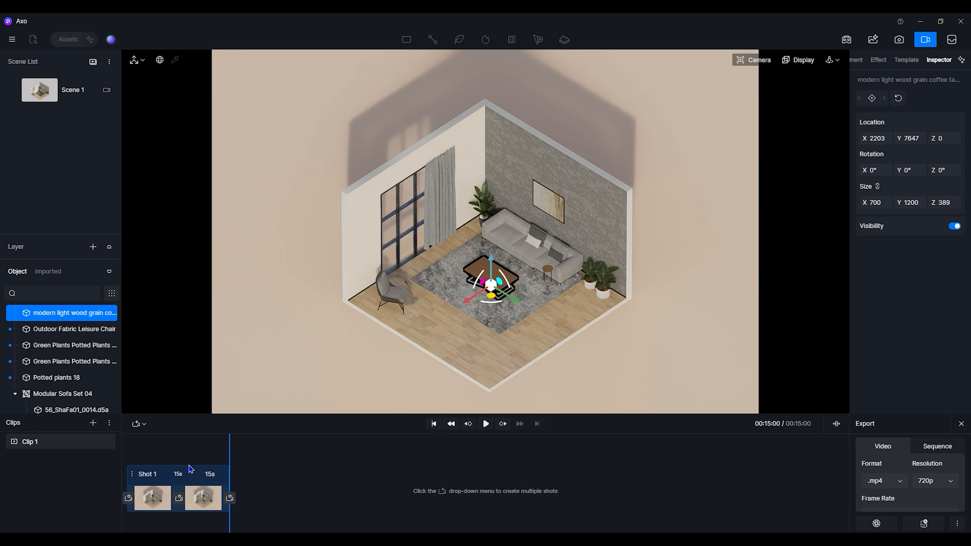
{"action": "left_click_drag", "start_coordinate": [229, 451], "coordinate": [205, 459]}
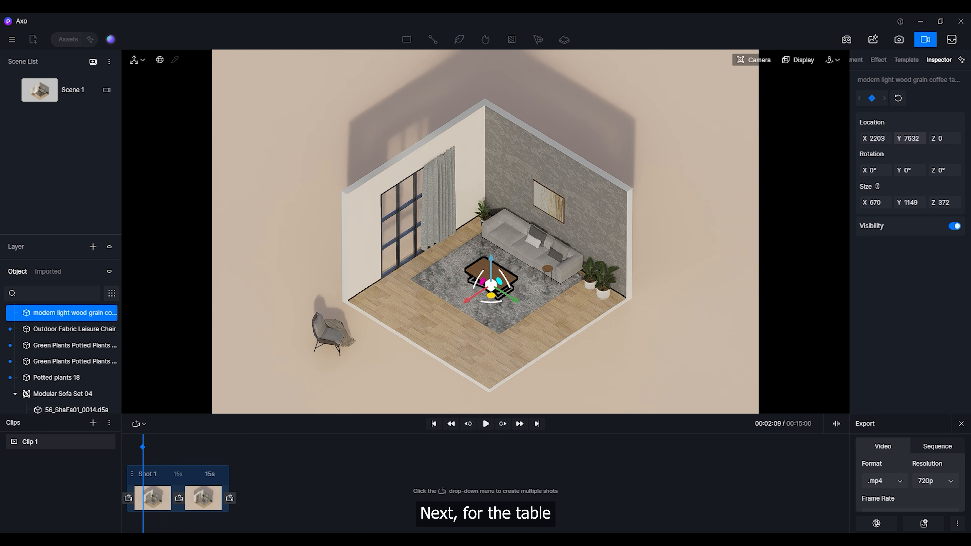
{"action": "left_click_drag", "start_coordinate": [910, 138], "coordinate": [889, 140]}
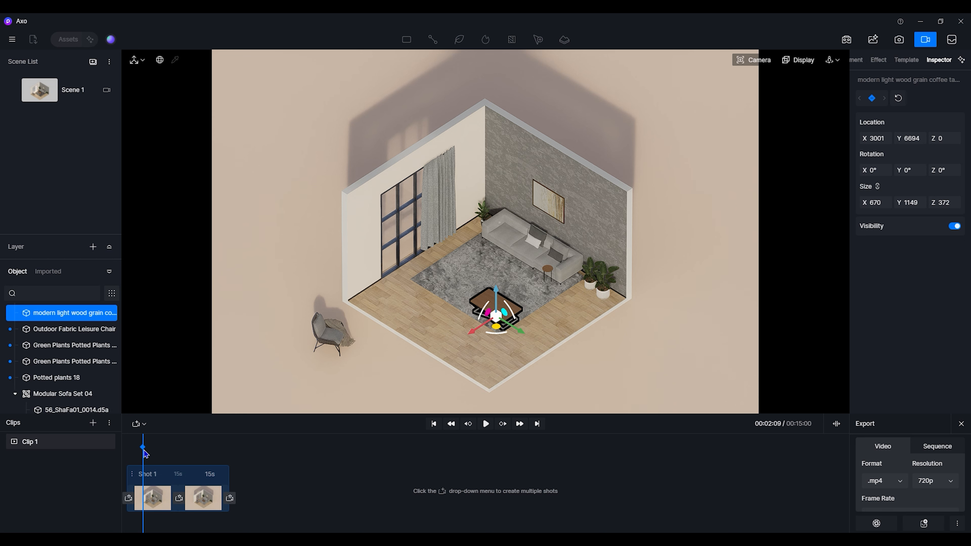
{"action": "left_click_drag", "start_coordinate": [144, 455], "coordinate": [205, 457]}
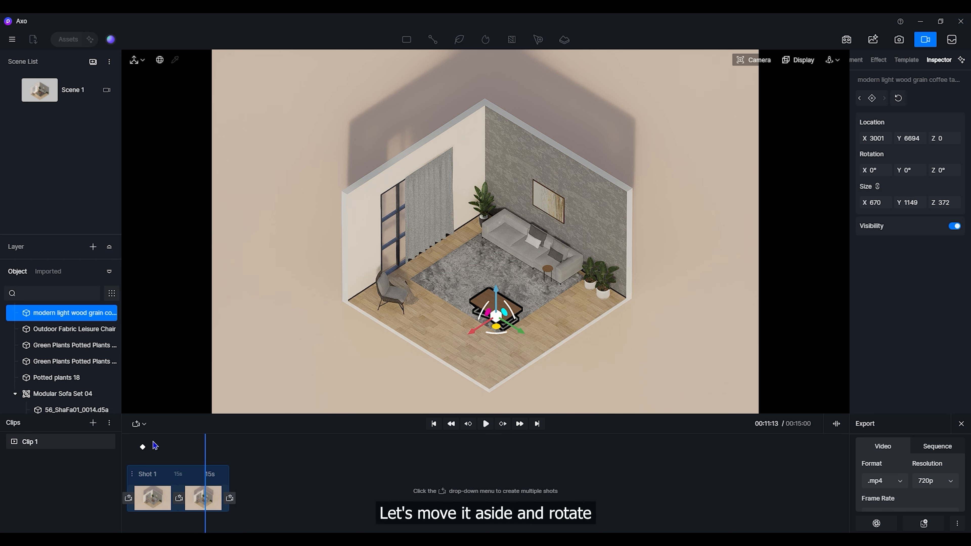
{"action": "left_click", "coordinate": [143, 448]}
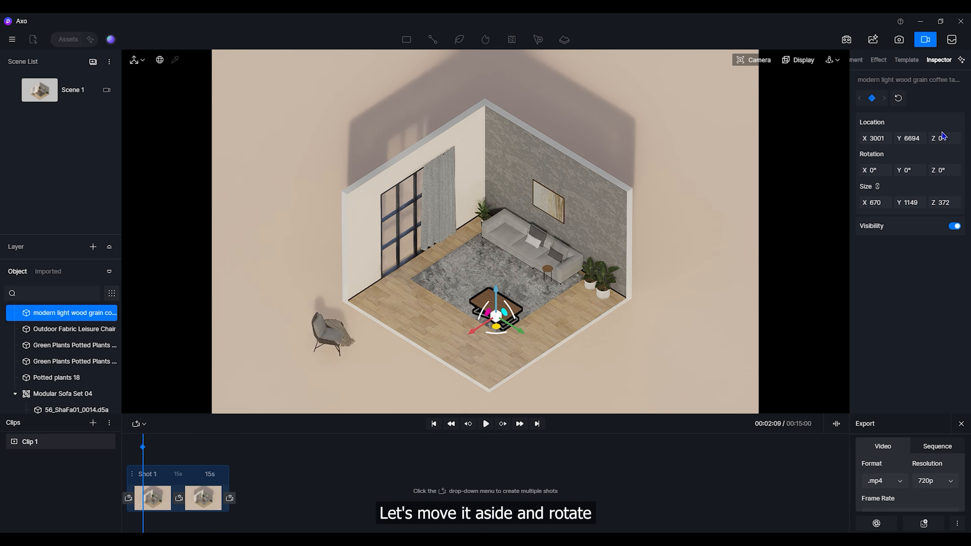
{"action": "left_click_drag", "start_coordinate": [947, 171], "coordinate": [970, 171]}
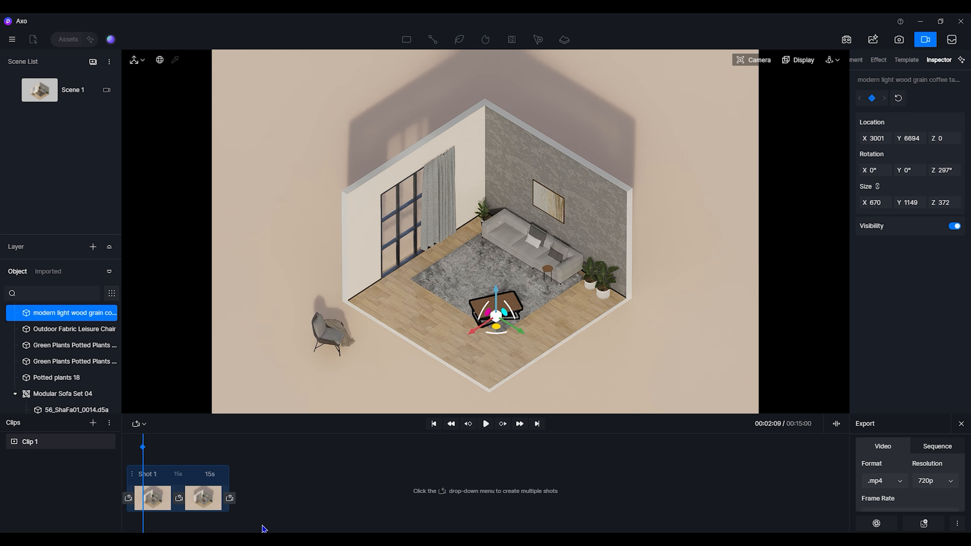
Step: Keyframe the coffee table at 00:11:11 with location X 2366, Y 7522 and Z rotation 0°, and scrub through the result
{"action": "left_click_drag", "start_coordinate": [142, 458], "coordinate": [205, 457]}
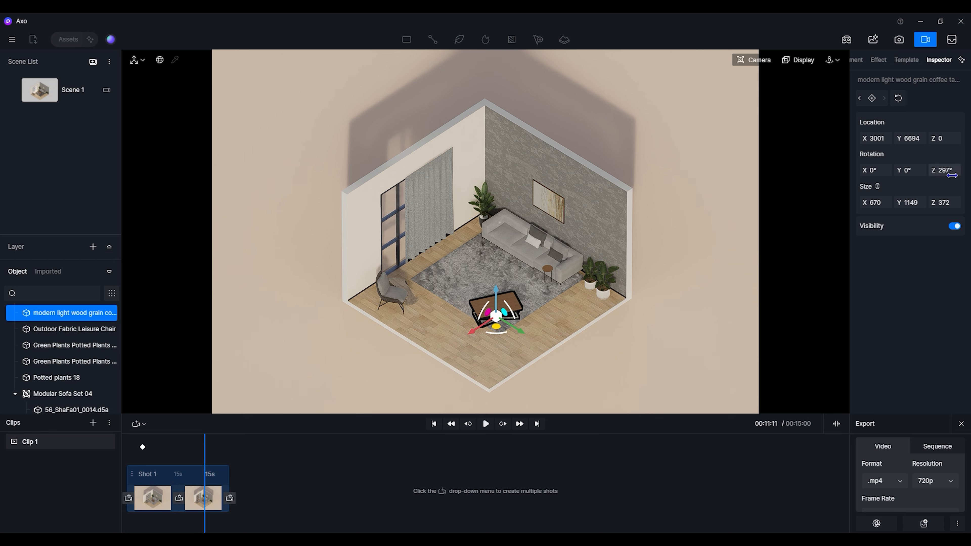
{"action": "left_click", "coordinate": [946, 170]}
{"action": "type", "text": "0"}
{"action": "key", "text": "Return"}
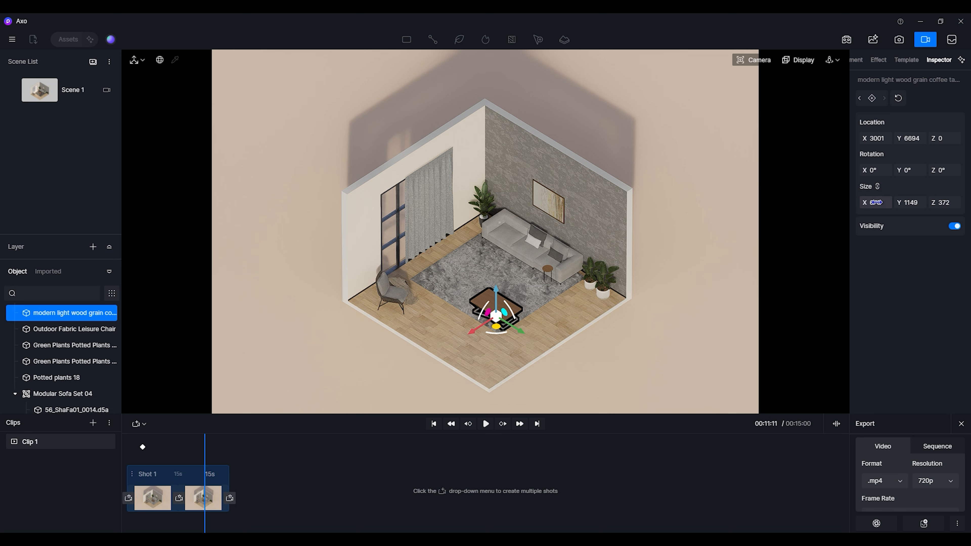
{"action": "left_click_drag", "start_coordinate": [877, 140], "coordinate": [928, 138]}
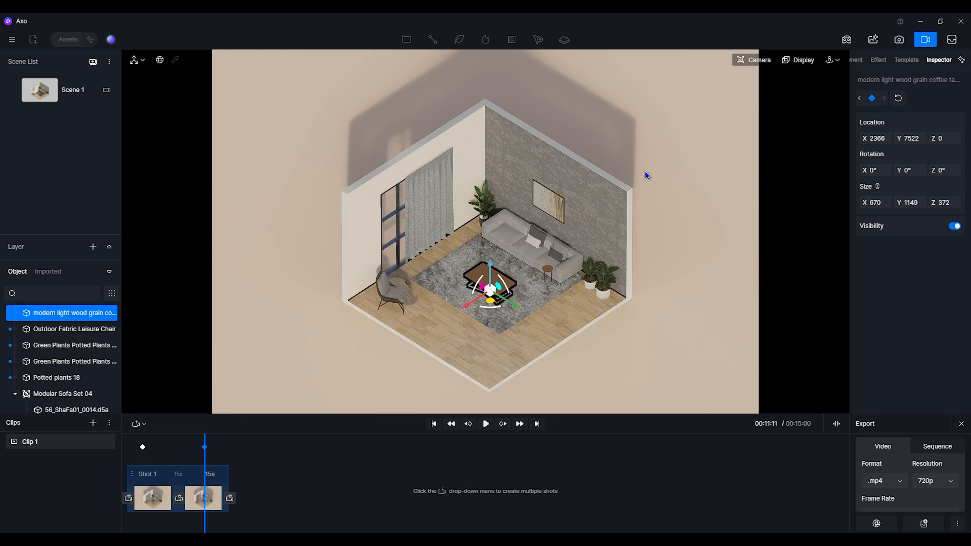
{"action": "left_click_drag", "start_coordinate": [203, 459], "coordinate": [224, 460]}
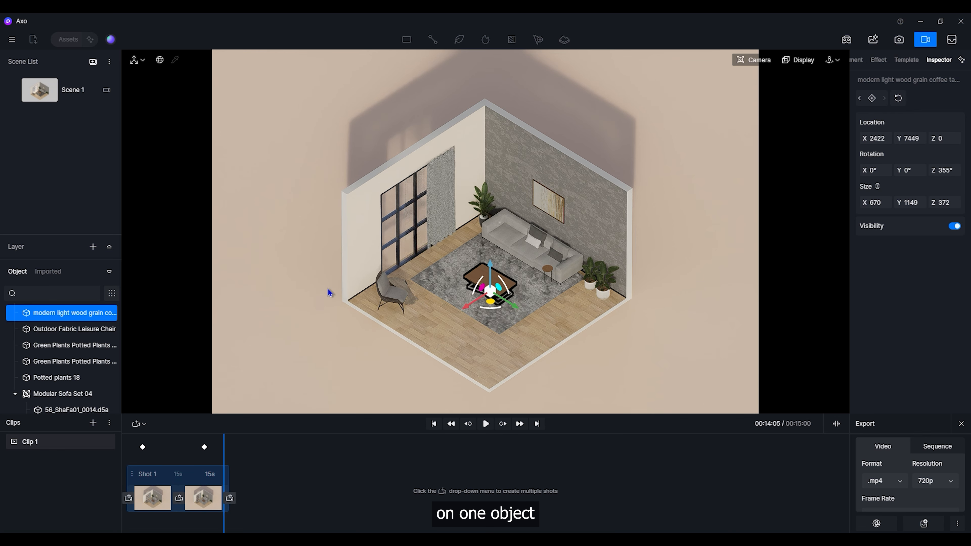
Step: Preview the curtain's built-in closure animation and change its play mode from looping to single playback
{"action": "left_click", "coordinate": [439, 209]}
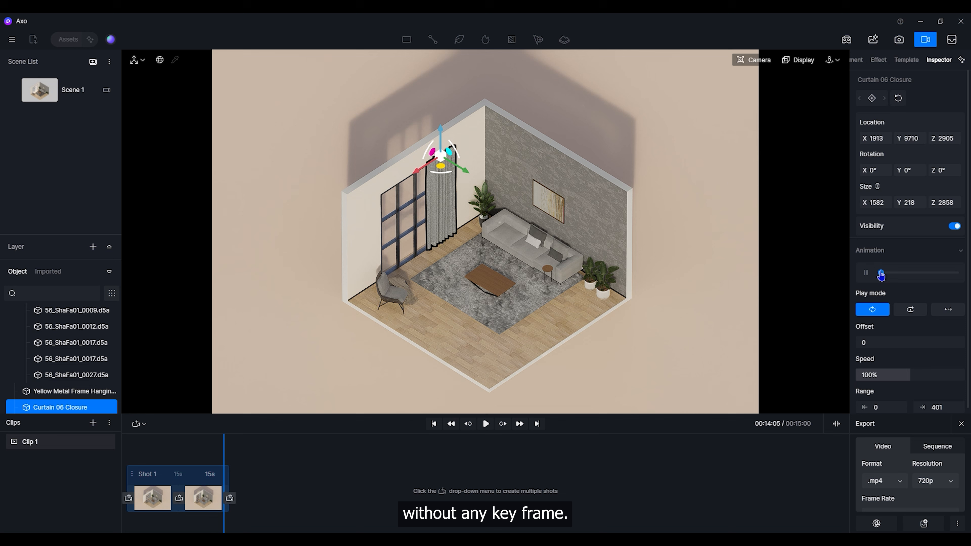
{"action": "left_click_drag", "start_coordinate": [881, 274], "coordinate": [918, 277]}
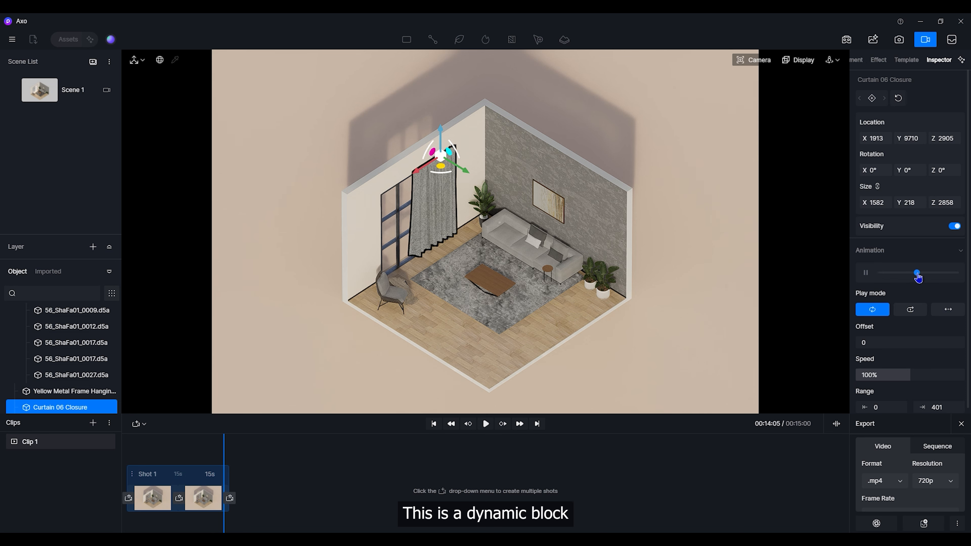
{"action": "left_click", "coordinate": [914, 313]}
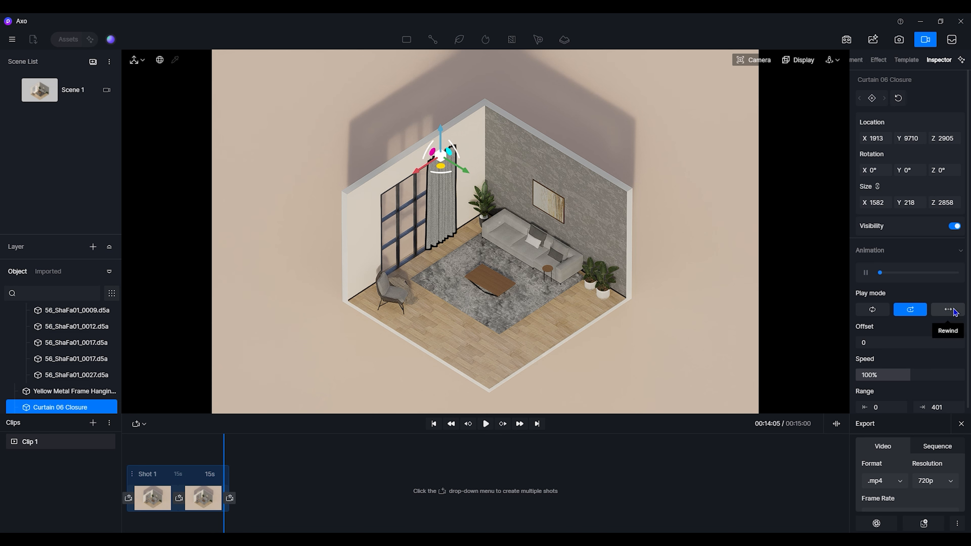
{"action": "left_click_drag", "start_coordinate": [224, 447], "coordinate": [278, 469]}
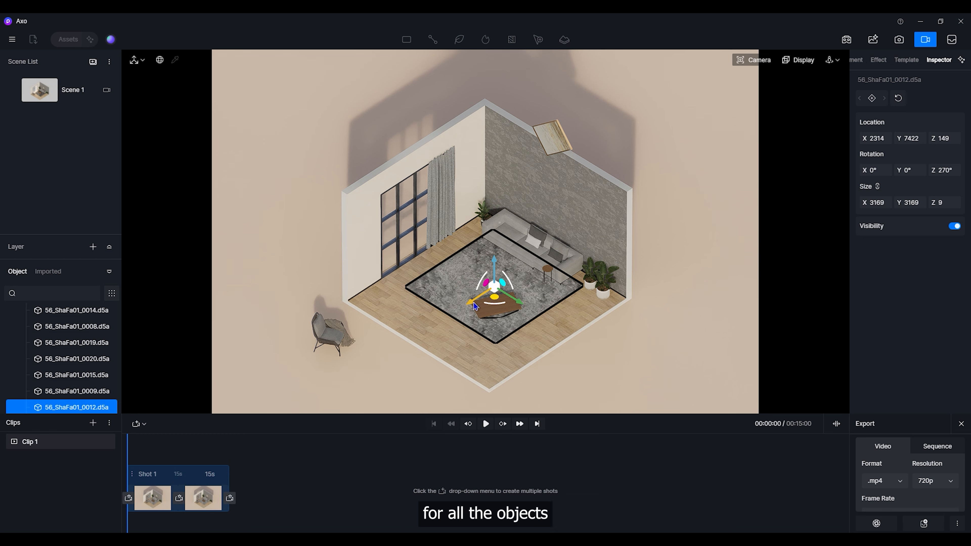
Step: Keyframe the rug at 00:02:09, moved to X 3470, Y 6321, rotated to Z 231° and scaled to 2305 x 2305
{"action": "left_click_drag", "start_coordinate": [127, 451], "coordinate": [143, 451]}
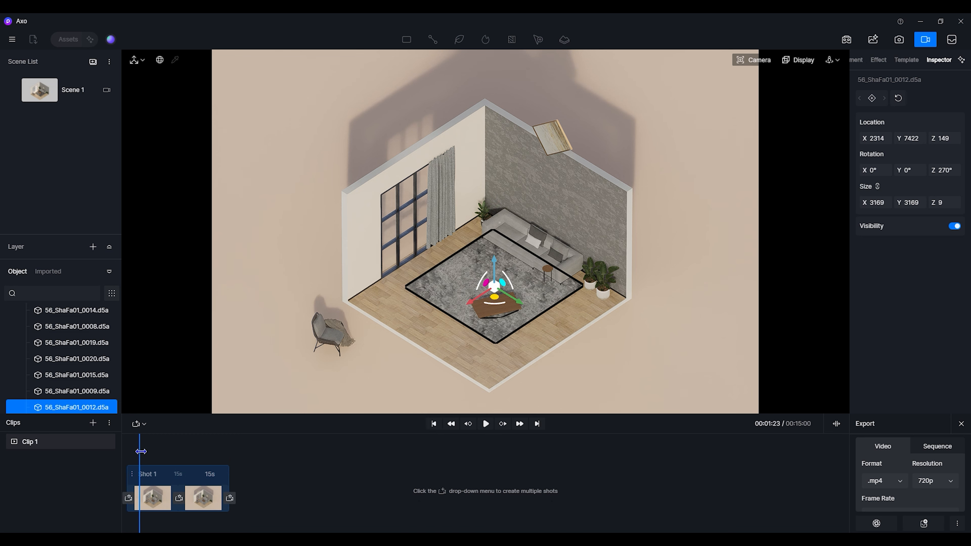
{"action": "left_click_drag", "start_coordinate": [470, 304], "coordinate": [464, 338]}
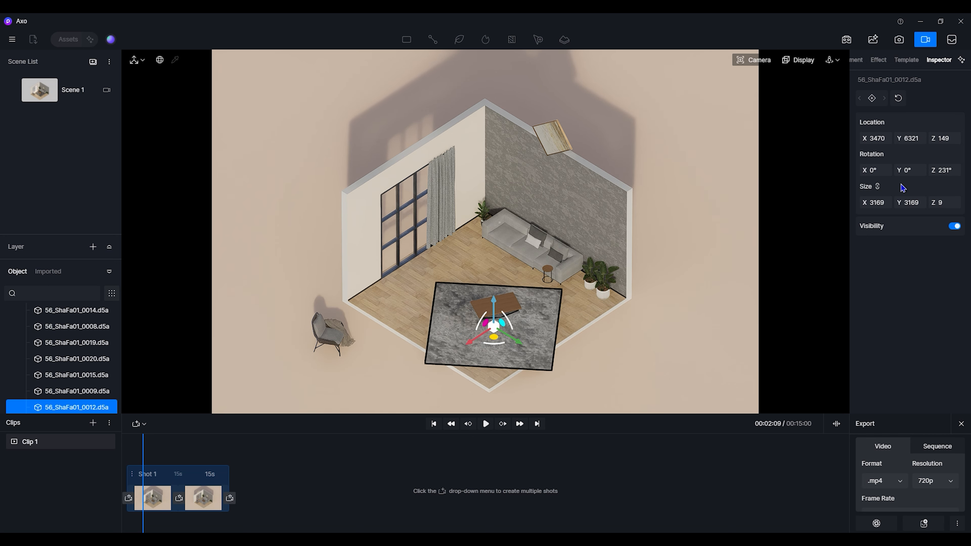
{"action": "key", "text": "r"}
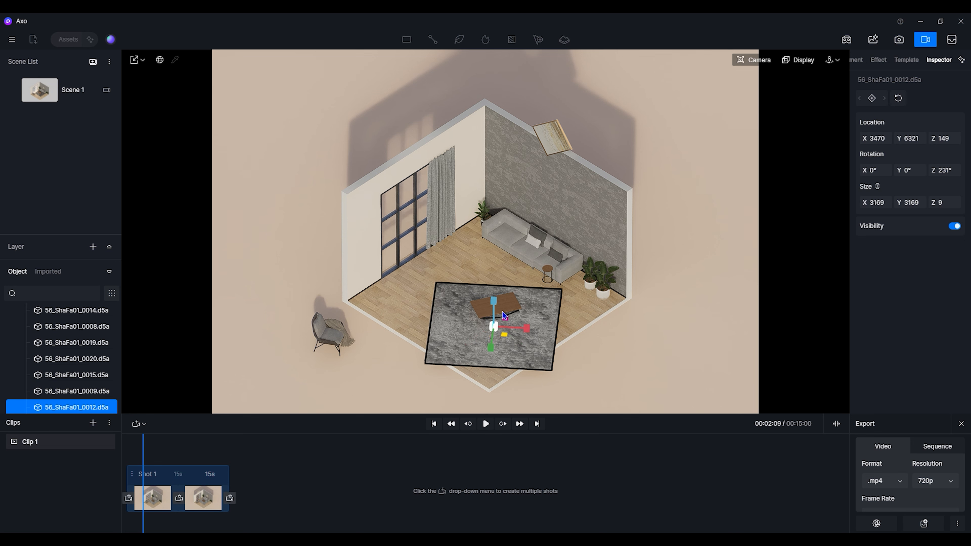
{"action": "left_click_drag", "start_coordinate": [495, 301], "coordinate": [494, 302]}
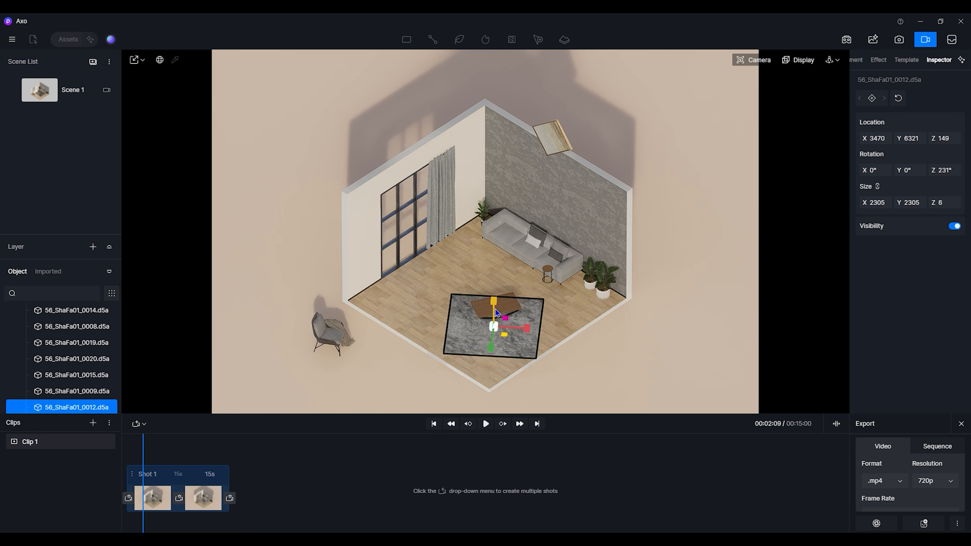
{"action": "left_click", "coordinate": [871, 97]}
Step: At 00:11:29, scale the rug up to 3169 x 3169 and set its Z rotation to 0°
{"action": "left_click_drag", "start_coordinate": [144, 461], "coordinate": [208, 458]}
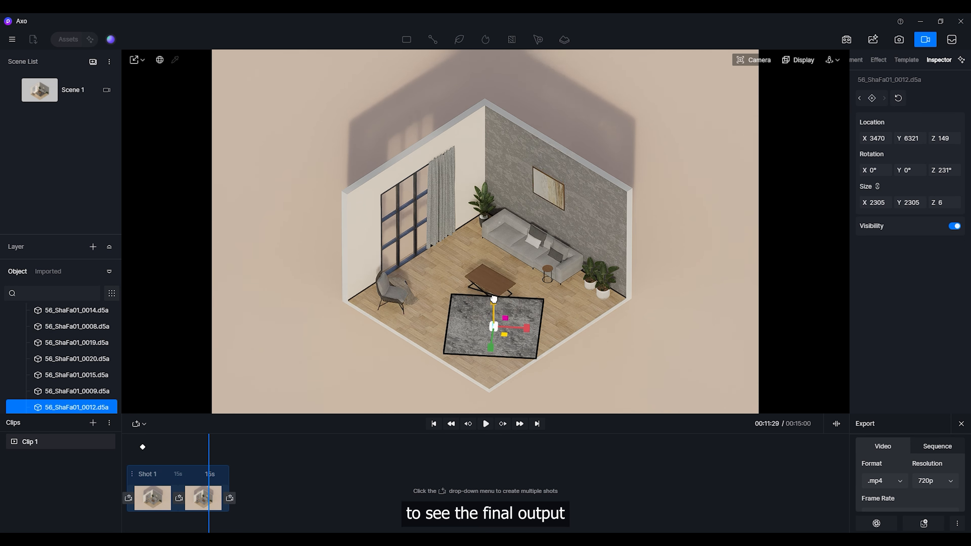
{"action": "left_click_drag", "start_coordinate": [493, 299], "coordinate": [495, 293]}
{"action": "key", "text": "t"}
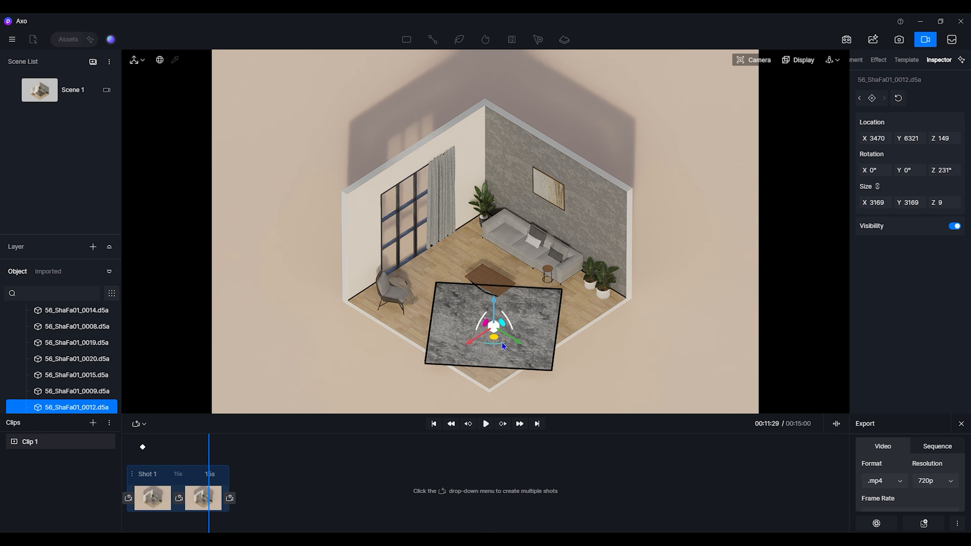
{"action": "left_click", "coordinate": [951, 175]}
{"action": "type", "text": "0"}
{"action": "key", "text": "Return"}
Step: Move the rug under the coffee table to X 2201, Y 7467, keyframe it at 00:11:29 and scrub through the shot
{"action": "left_click_drag", "start_coordinate": [513, 335], "coordinate": [497, 308]}
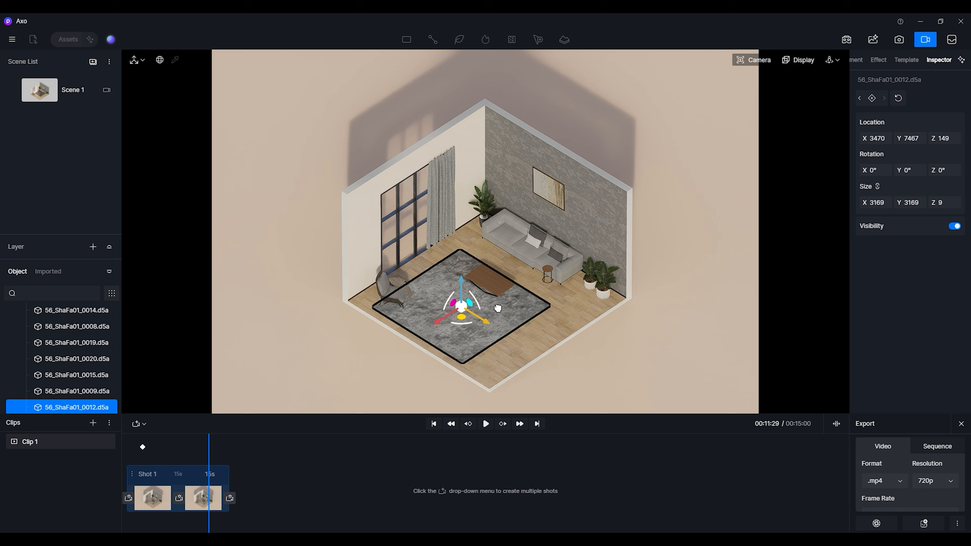
{"action": "left_click_drag", "start_coordinate": [436, 325], "coordinate": [476, 301]}
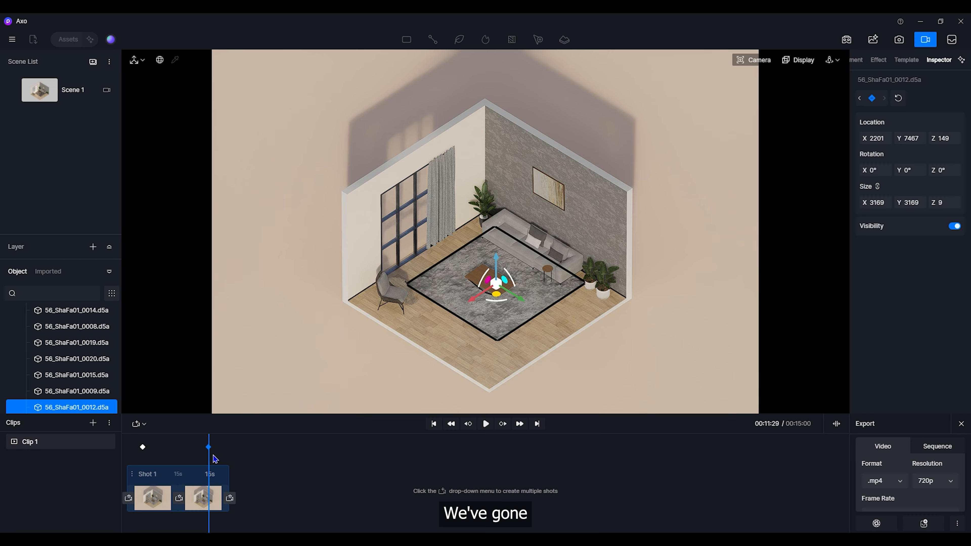
{"action": "left_click_drag", "start_coordinate": [210, 459], "coordinate": [235, 463]}
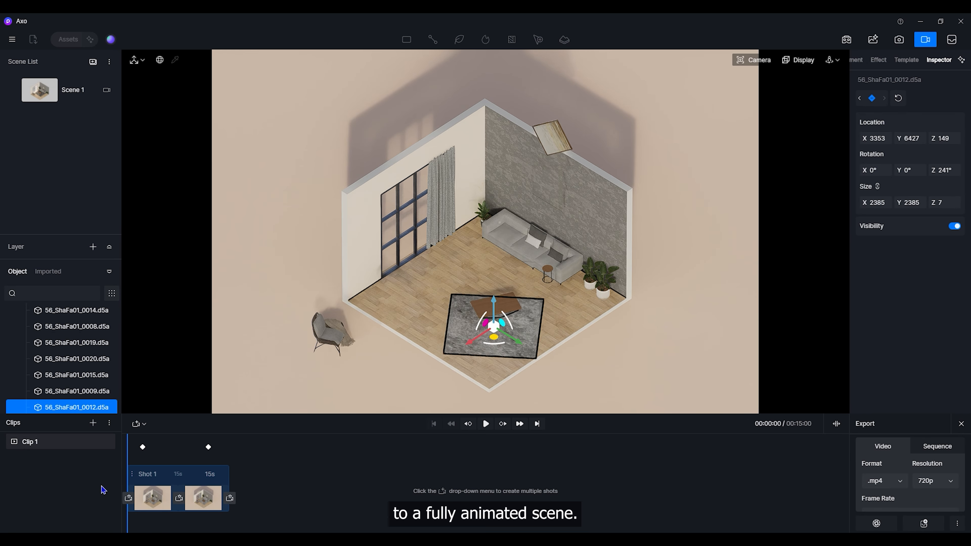